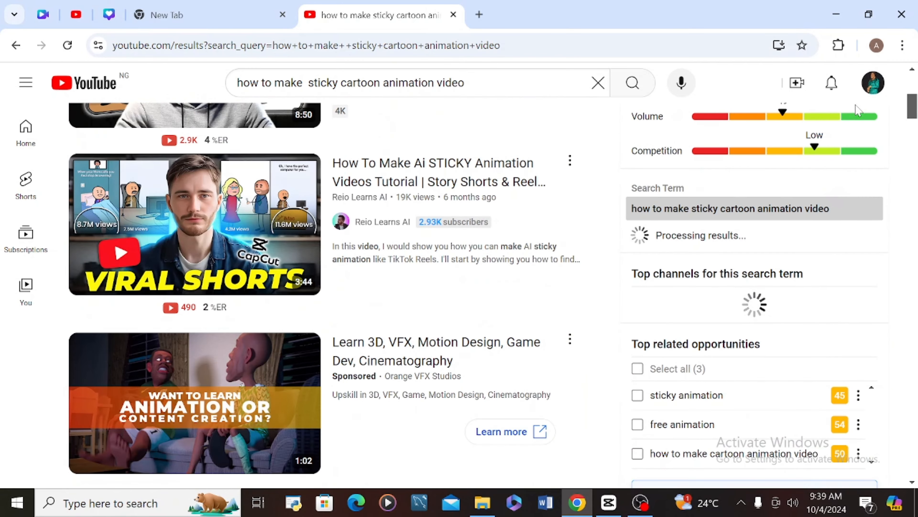
- In a new Chrome tab, search Google for 'chat' and go to chat.openai.com
click(479, 15)
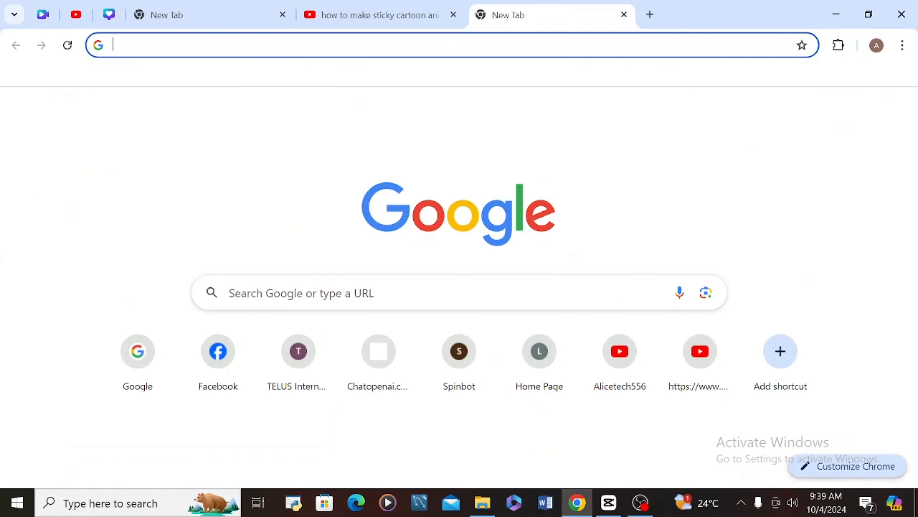
text(c)
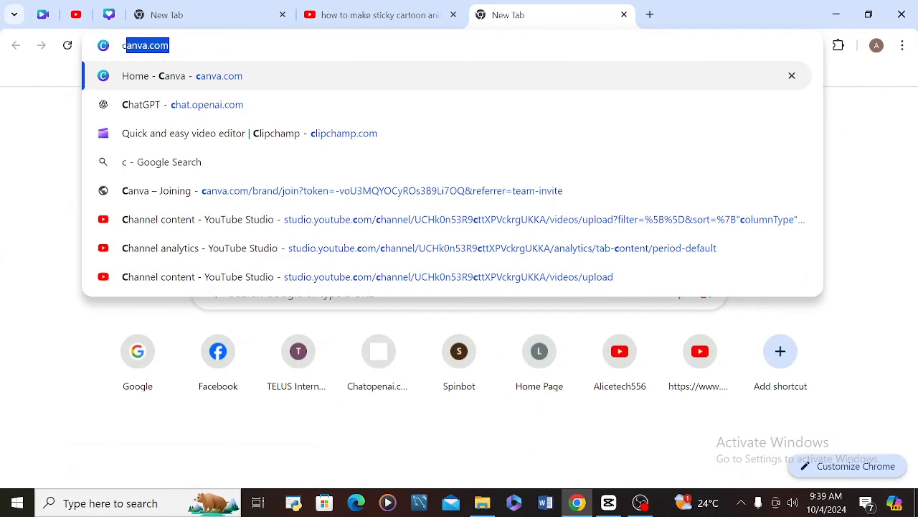
key(BackSpace)
key(BackSpace)
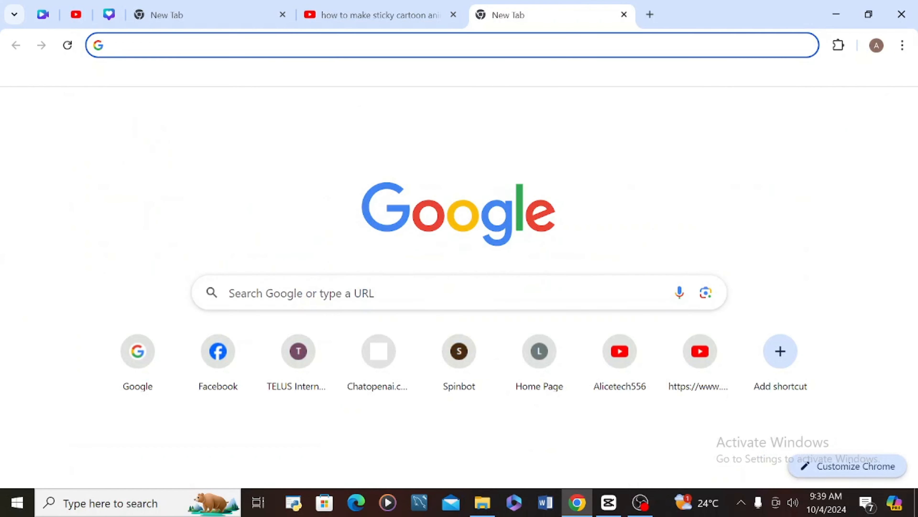
click(174, 353)
click(301, 293)
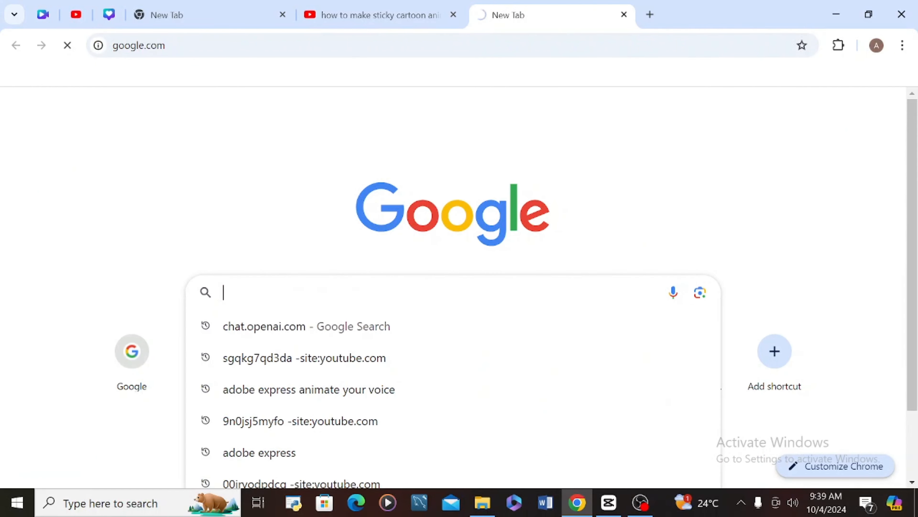
click(136, 360)
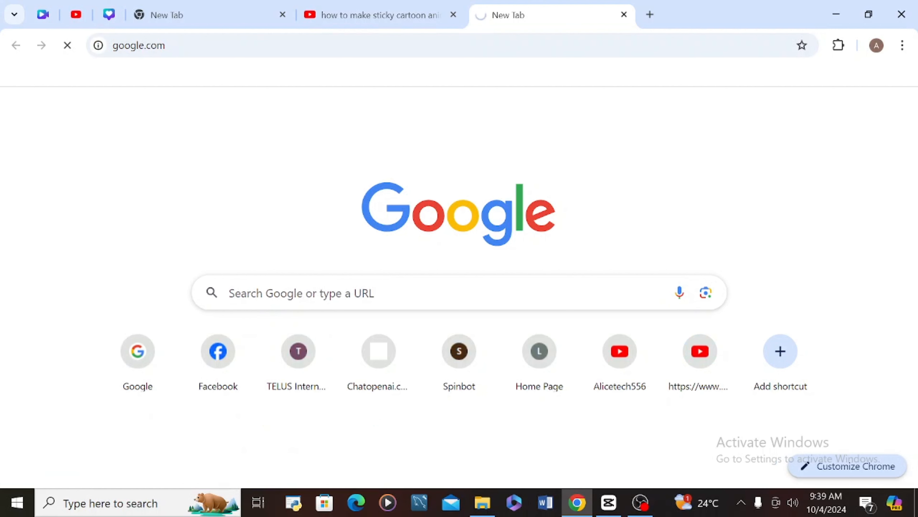
text(c)
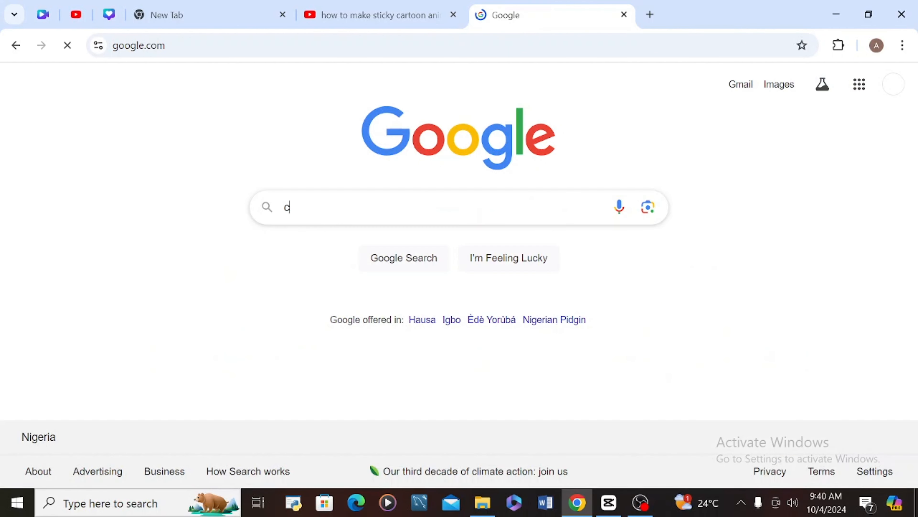
text(hat)
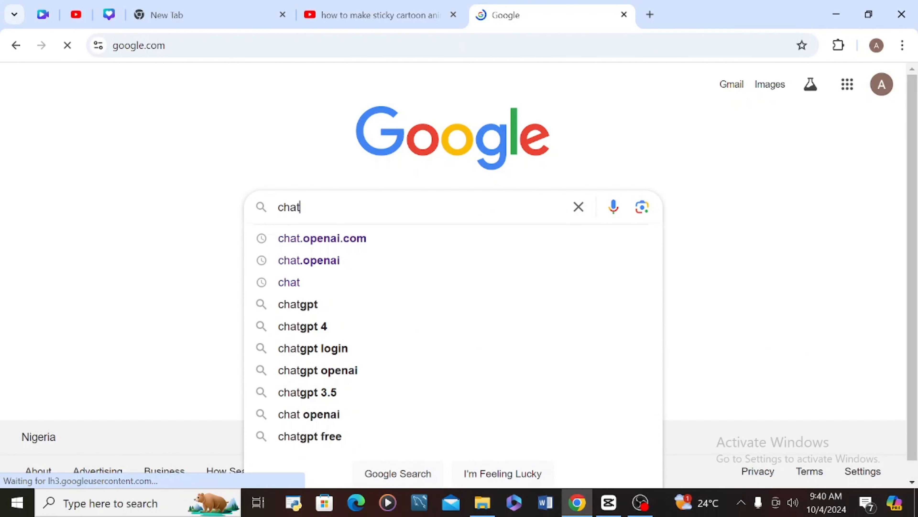
click(314, 240)
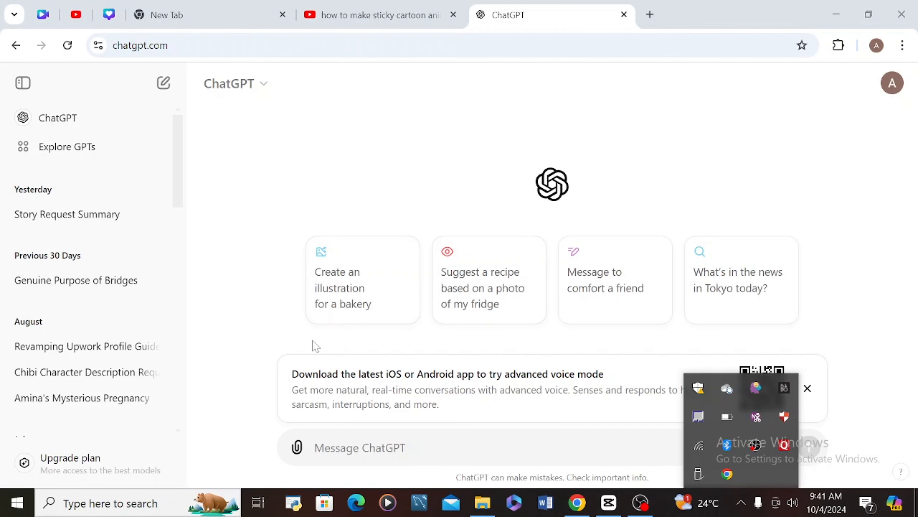
- Open the Story Request Summary conversation and select the 50-word classroom story paragraph
click(349, 438)
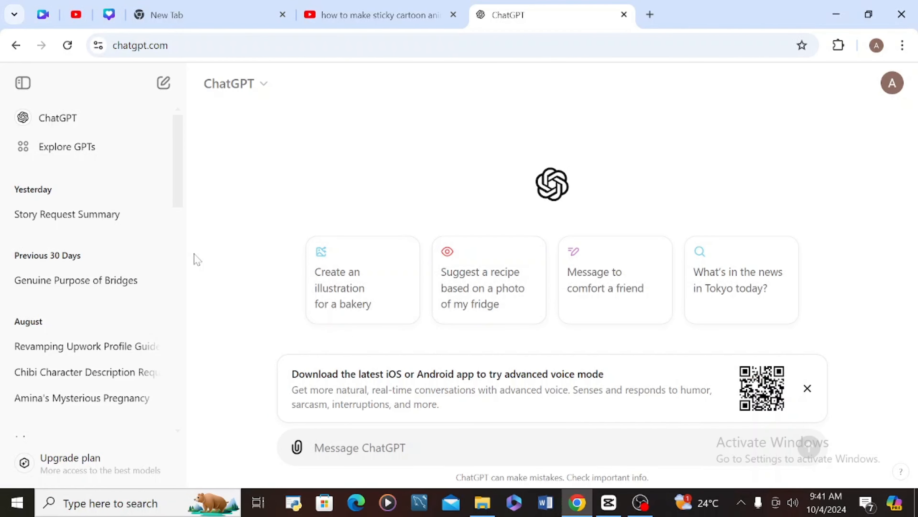
click(61, 215)
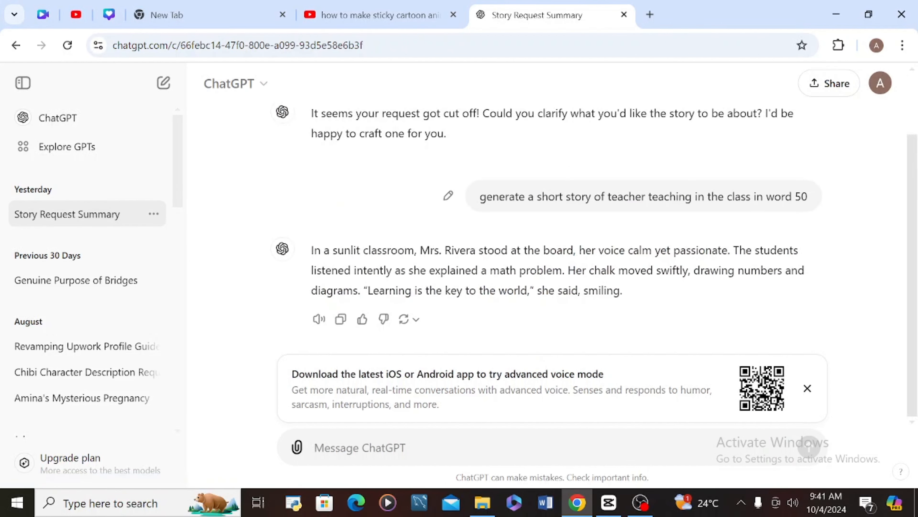
scroll(236, 258, up, 2)
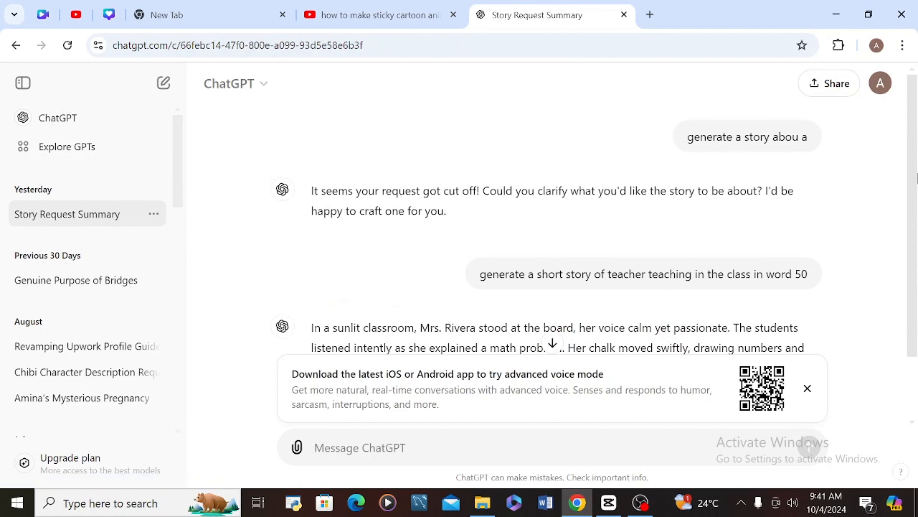
scroll(235, 258, down, 1)
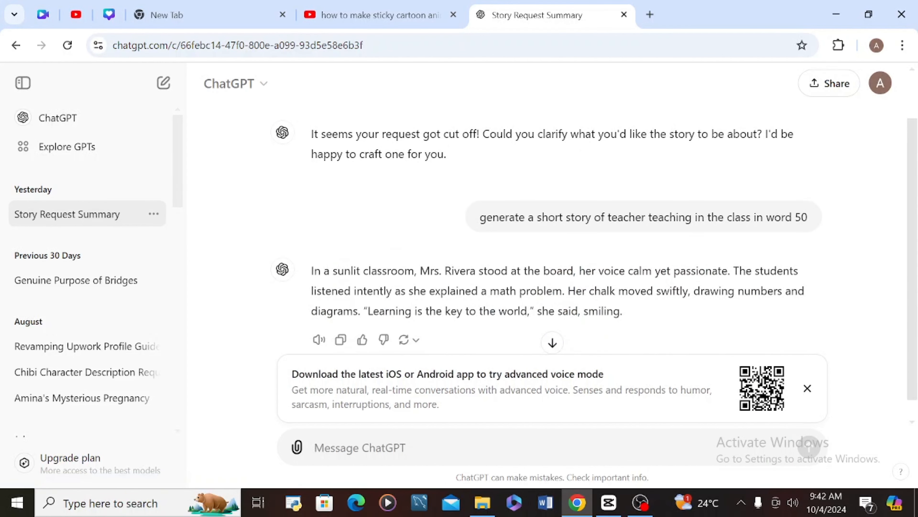
drag(313, 271, 569, 333)
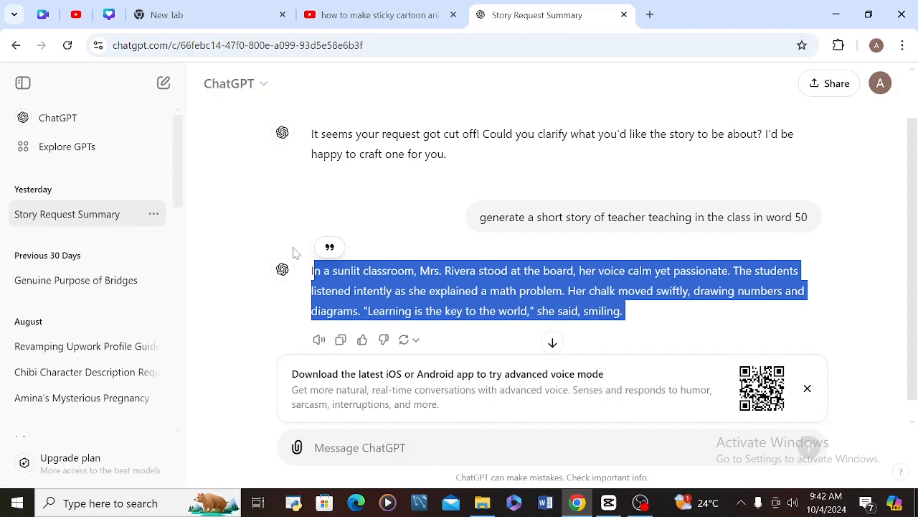
click(324, 263)
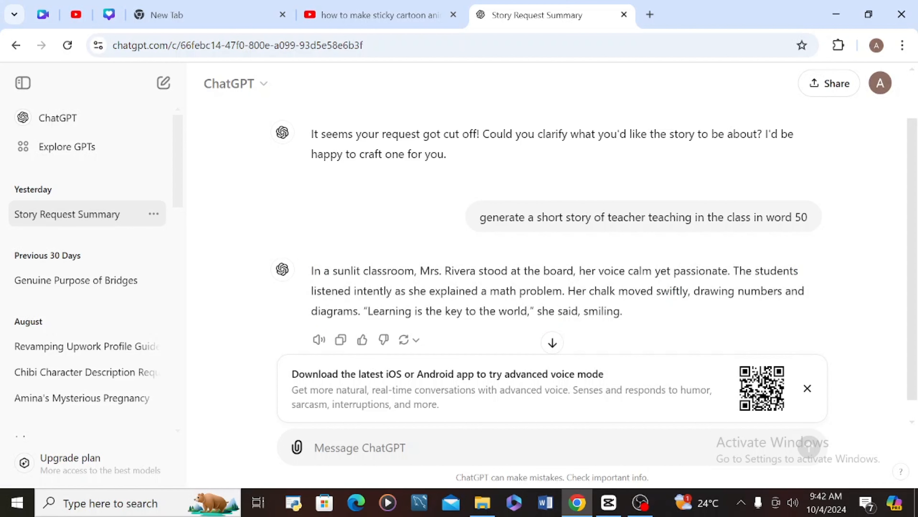
drag(313, 275, 659, 325)
key(ctrl+c)
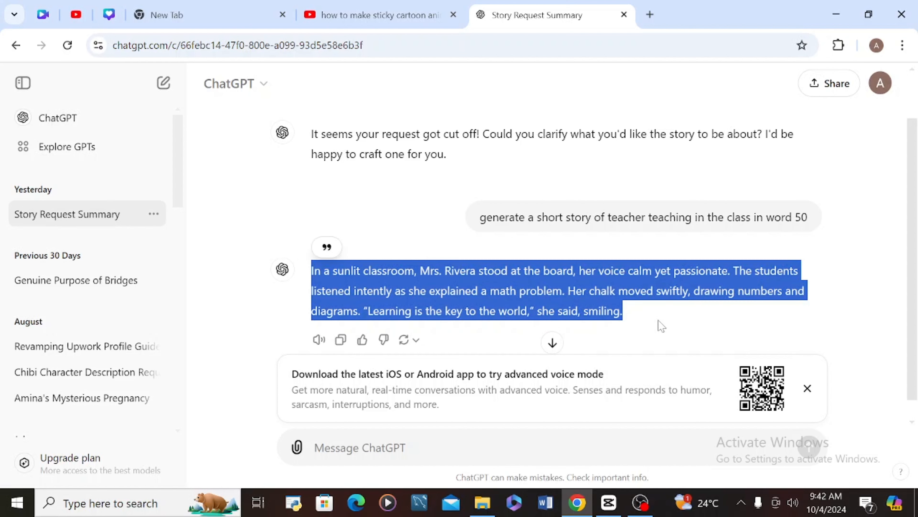
- Go to resemble.ai in a new tab and sign in with a Google account
click(650, 15)
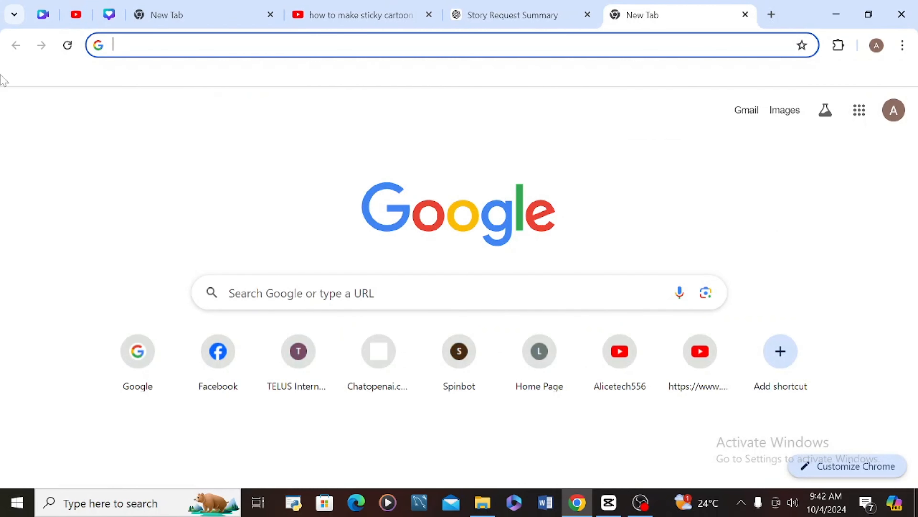
text(ese)
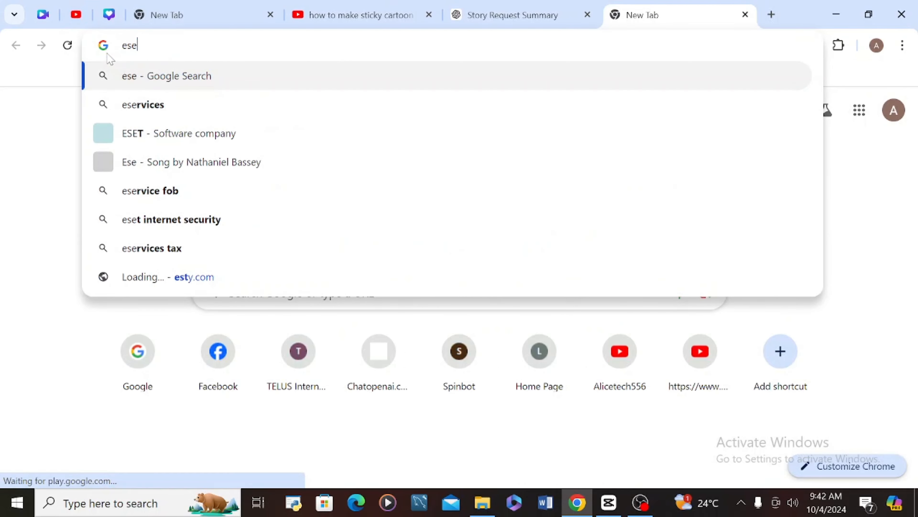
key(BackSpace)
key(BackSpace)
key(BackSpace)
text(res)
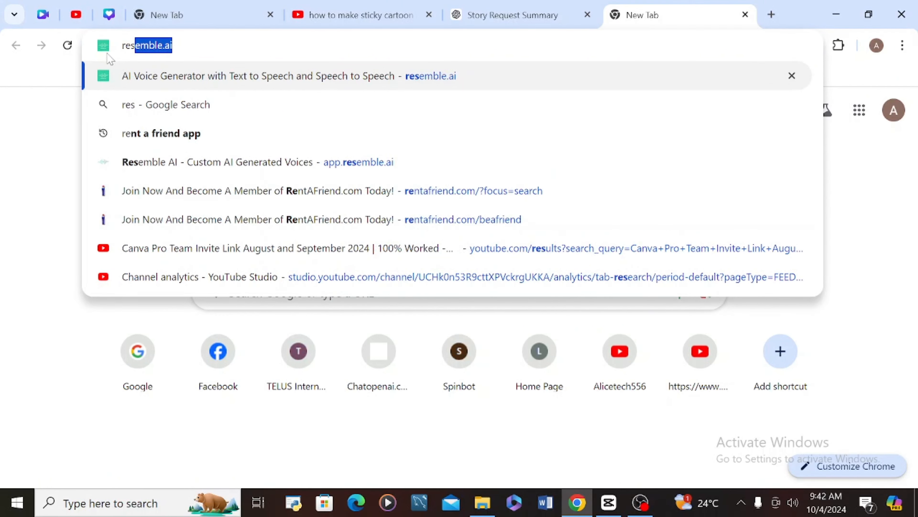
key(Return)
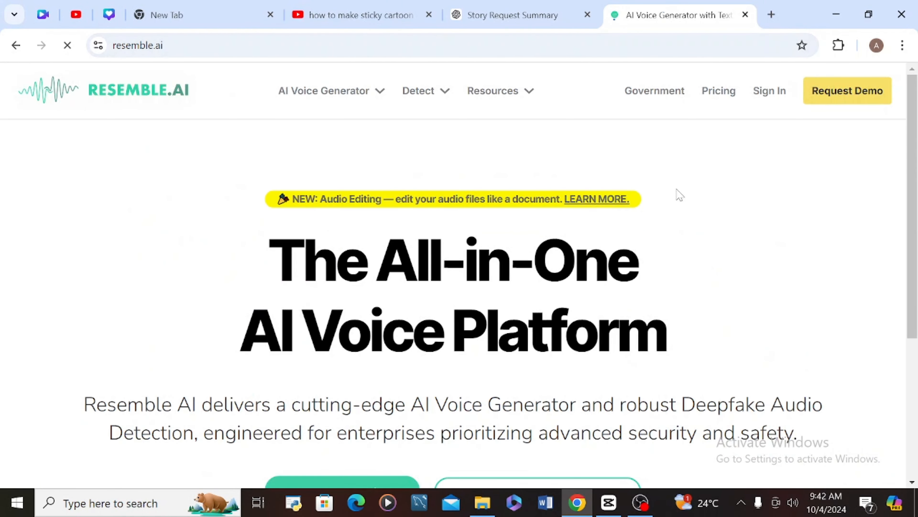
mouse_move(916, 87)
mouse_down()
mouse_move(916, 127)
mouse_move(916, 89)
mouse_up()
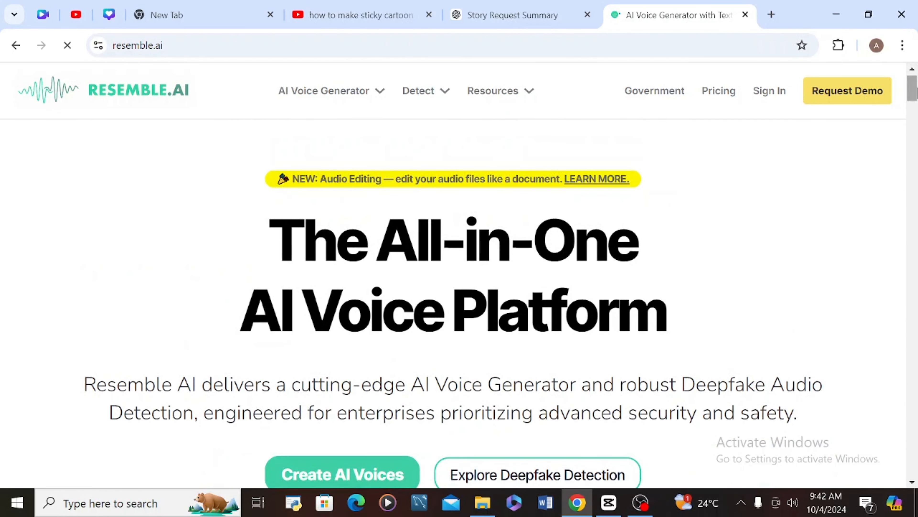
click(761, 95)
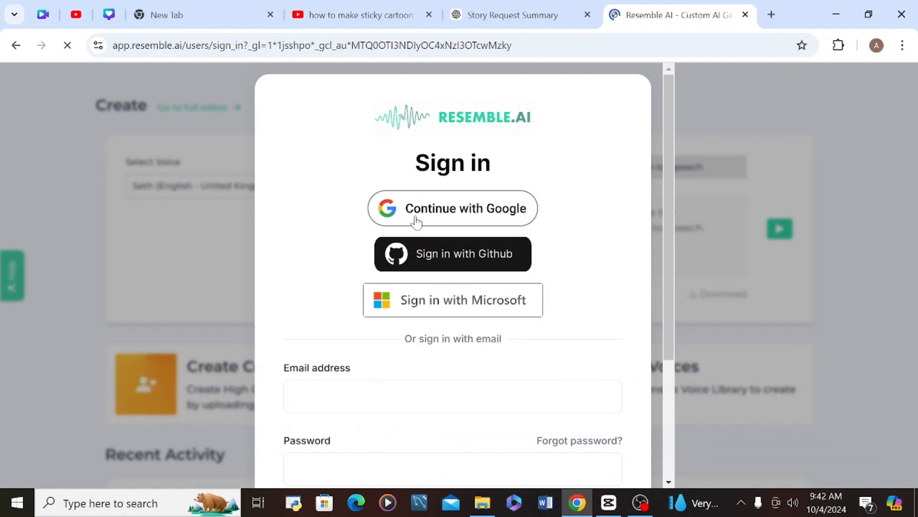
click(431, 213)
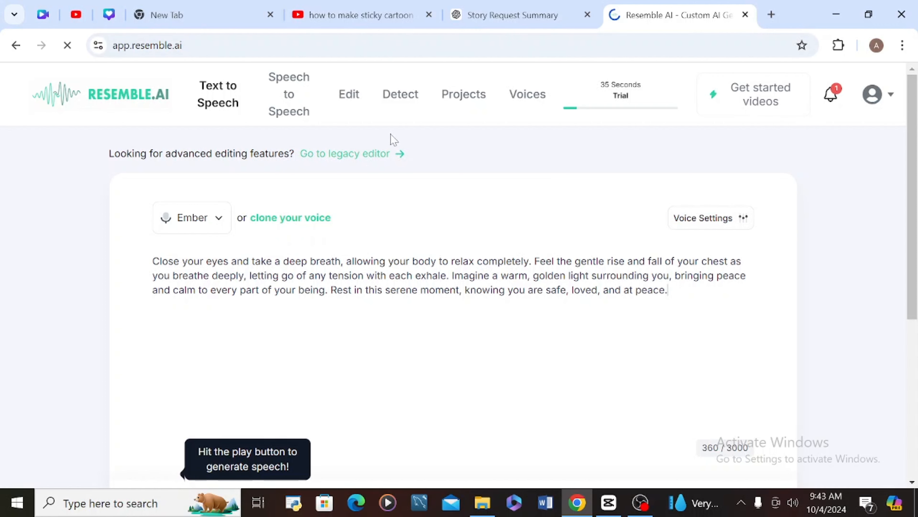
- In the legacy clip editor, paste the classroom story as the clip's speech text
click(333, 157)
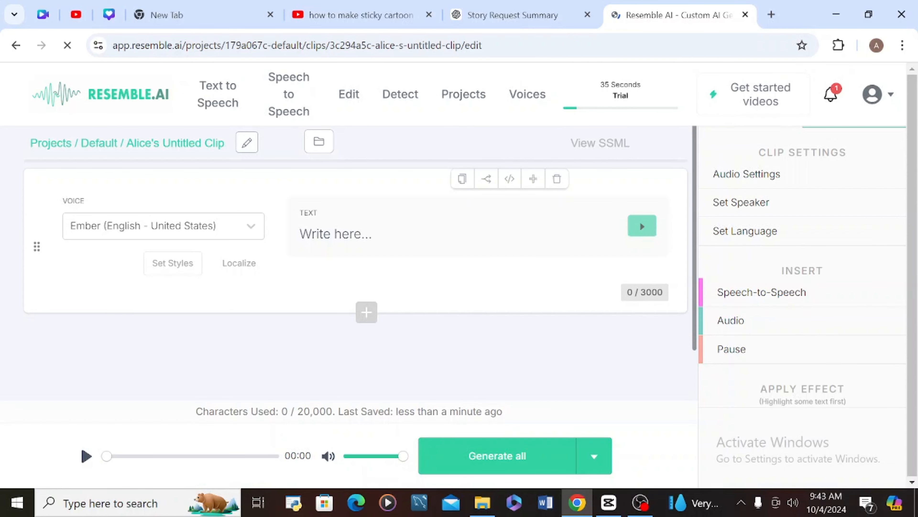
click(336, 233)
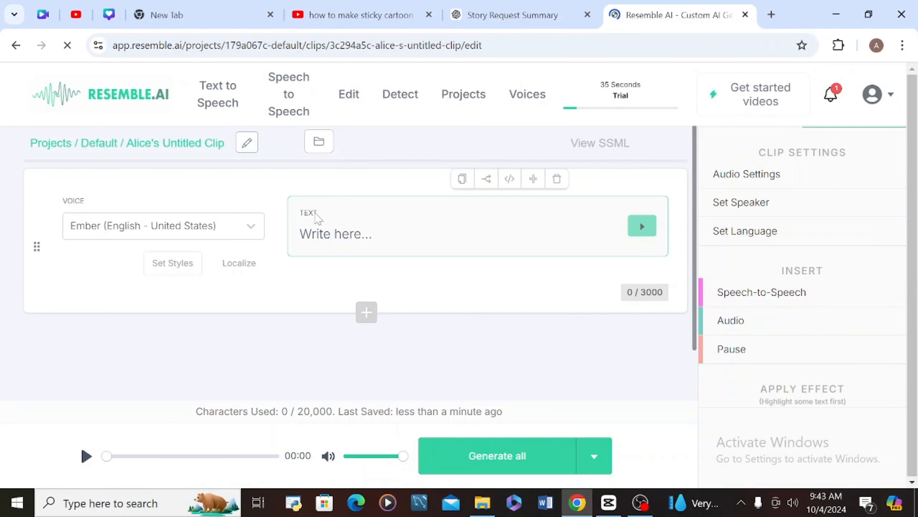
key(ctrl+v)
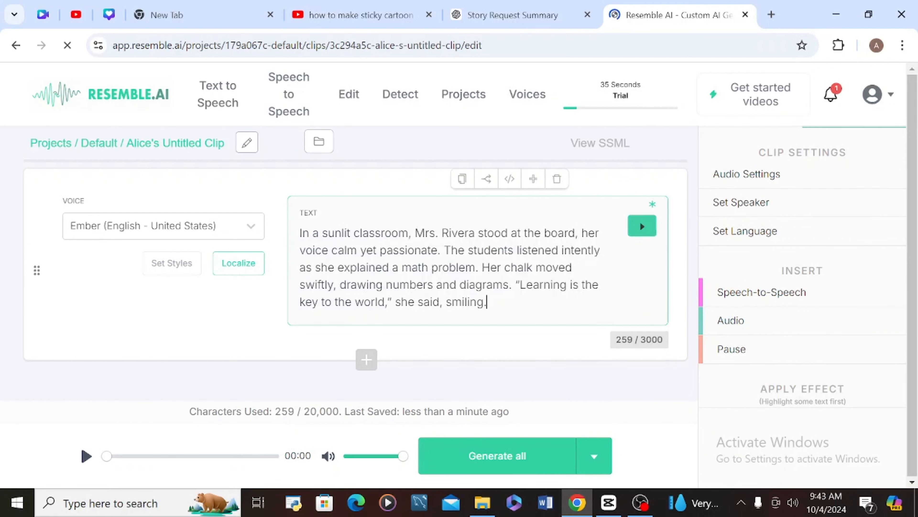
- Pick Niki (English - United States) from the voice list
click(251, 232)
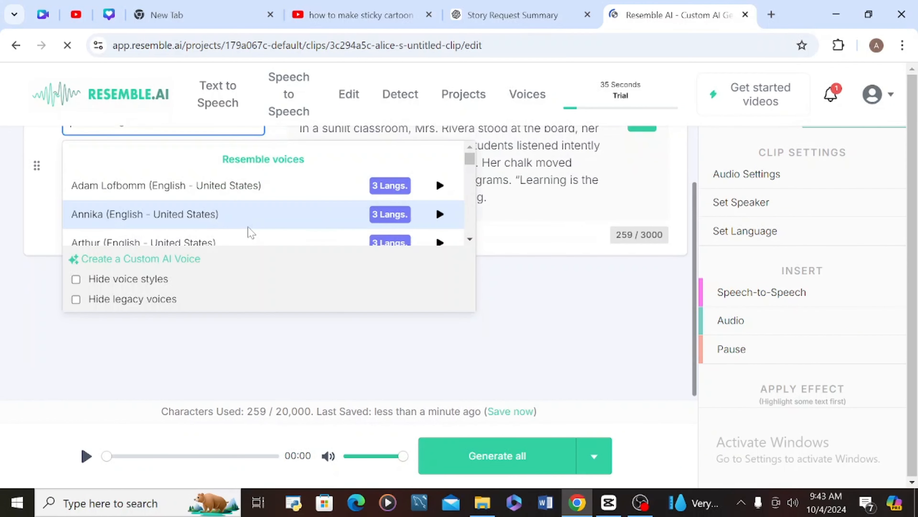
scroll(472, 241, down, 10)
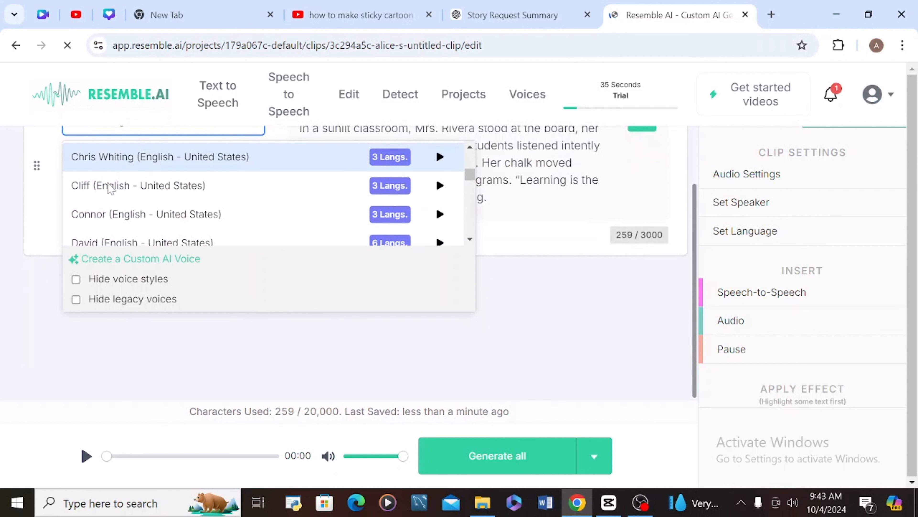
click(470, 240)
scroll(470, 239, down, 4)
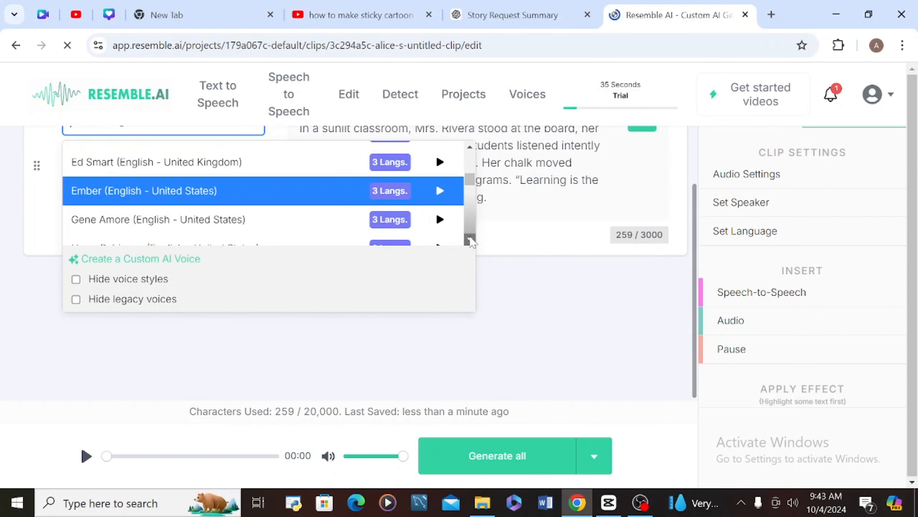
scroll(471, 245, down, 2)
scroll(471, 246, down, 3)
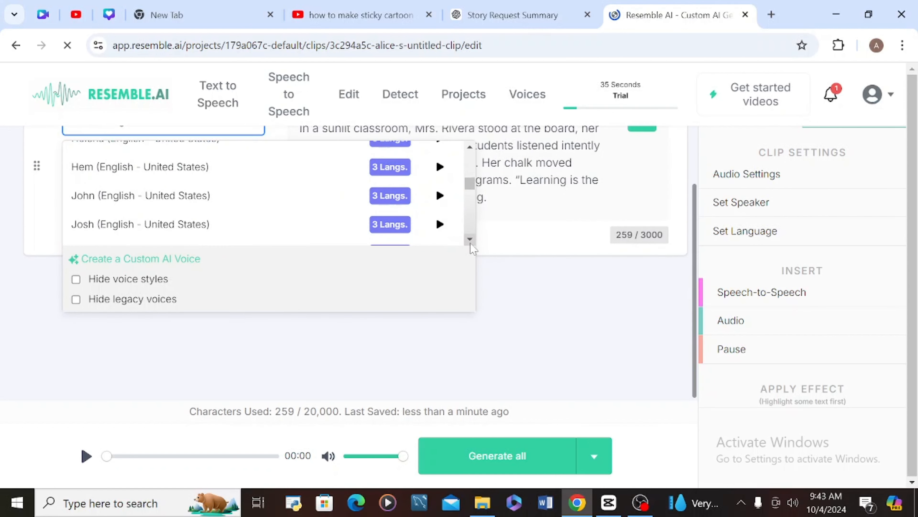
scroll(471, 244, down, 10)
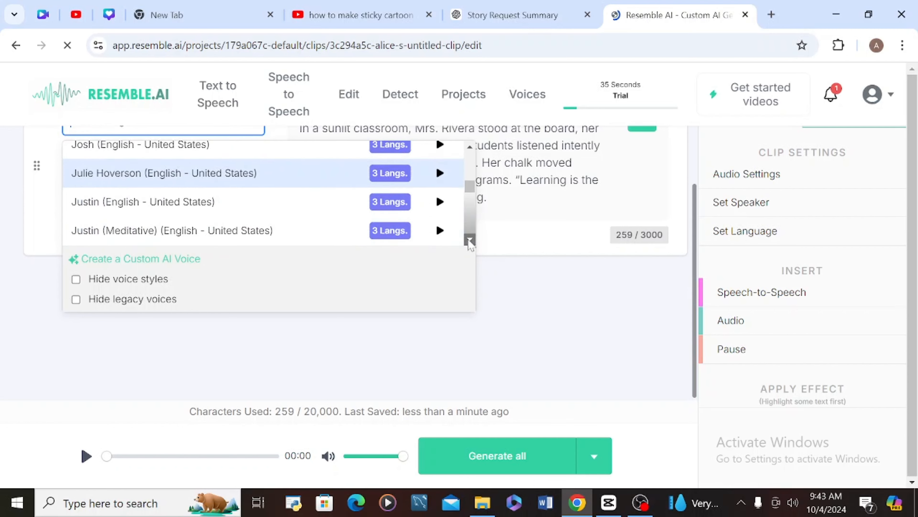
scroll(470, 239, down, 7)
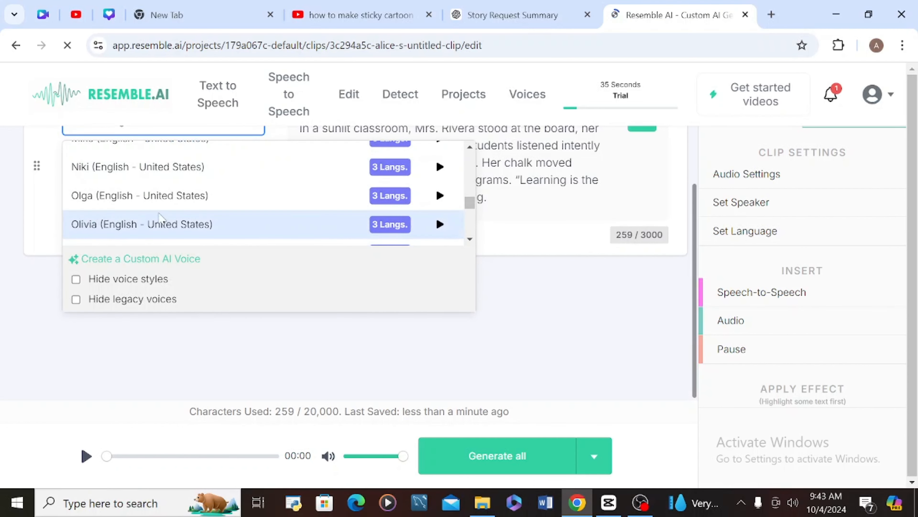
scroll(470, 241, down, 10)
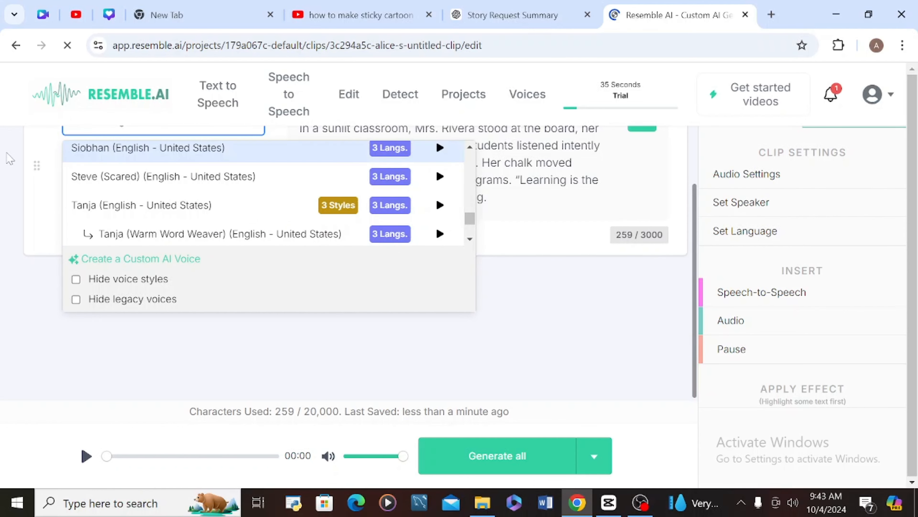
scroll(471, 146, up, 10)
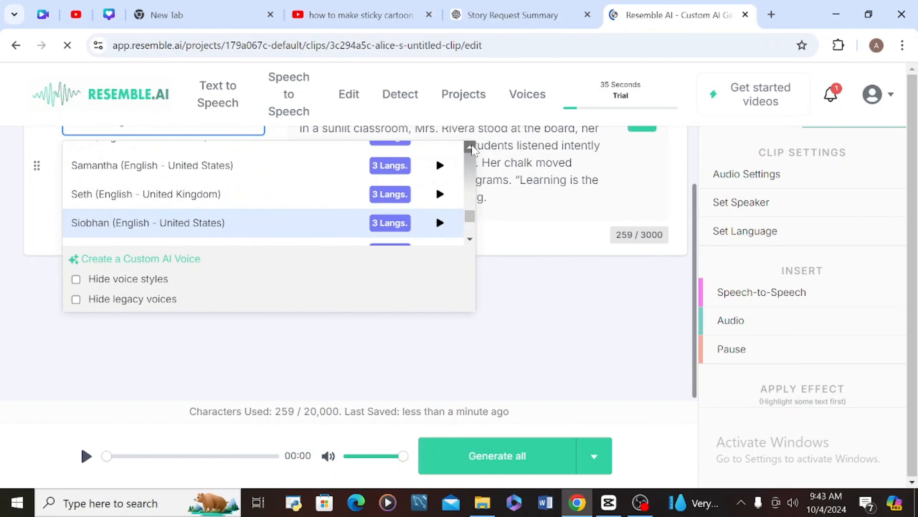
scroll(471, 146, up, 8)
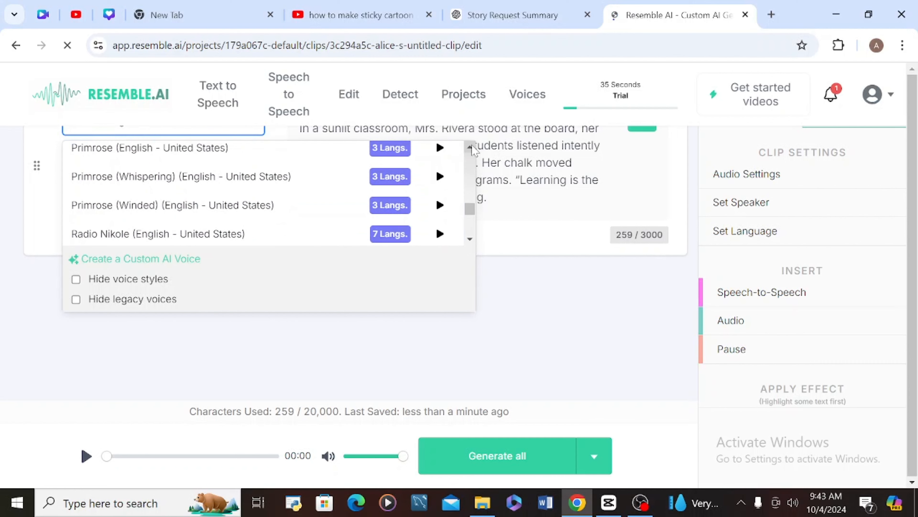
scroll(472, 146, up, 2)
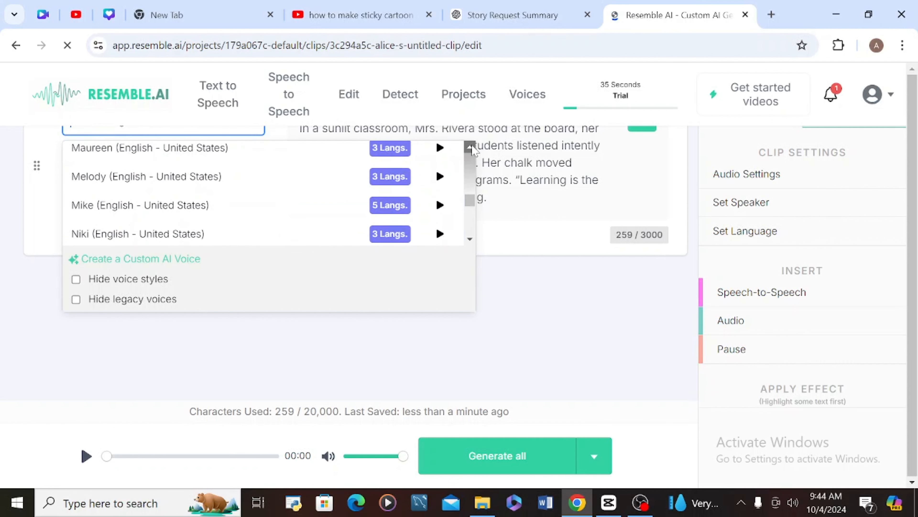
click(136, 230)
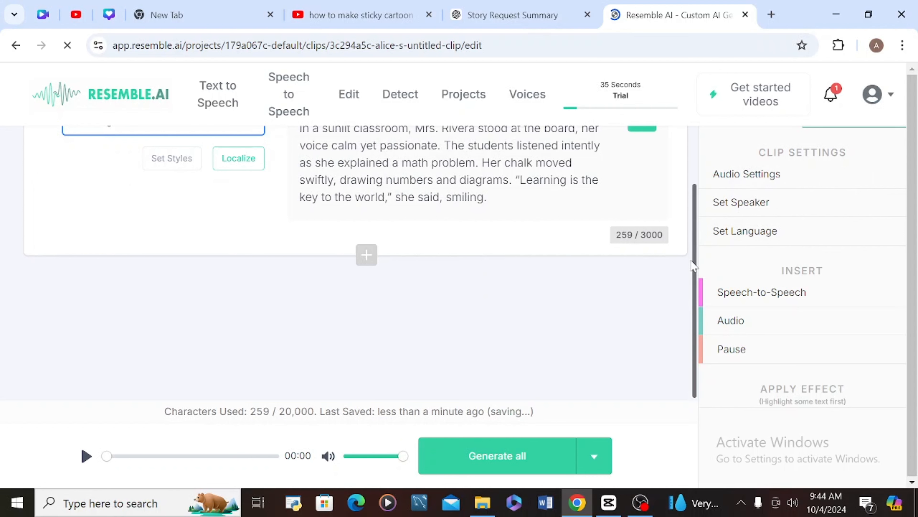
scroll(699, 269, up, 3)
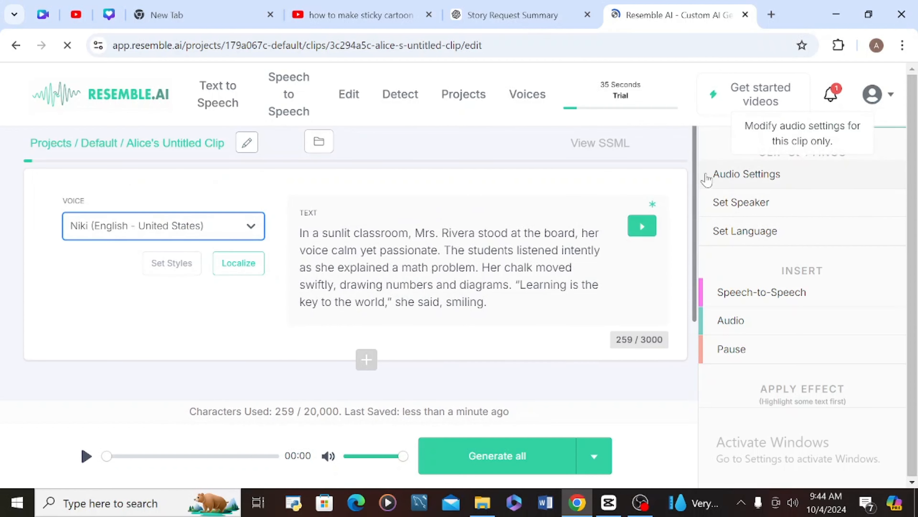
- Generate the clip audio, listen and stop playback, then download the 1,494 KB WAV
click(478, 461)
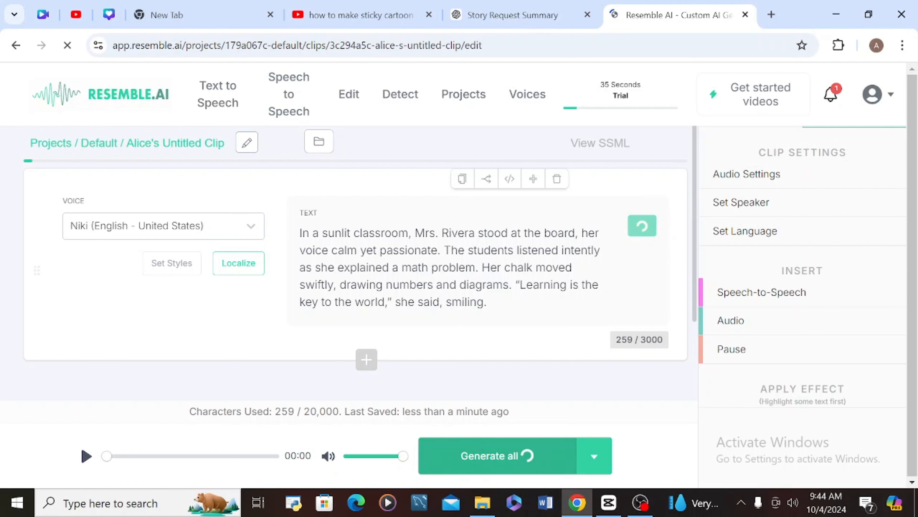
mouse_move(695, 314)
mouse_down()
mouse_move(696, 336)
mouse_move(697, 300)
mouse_up()
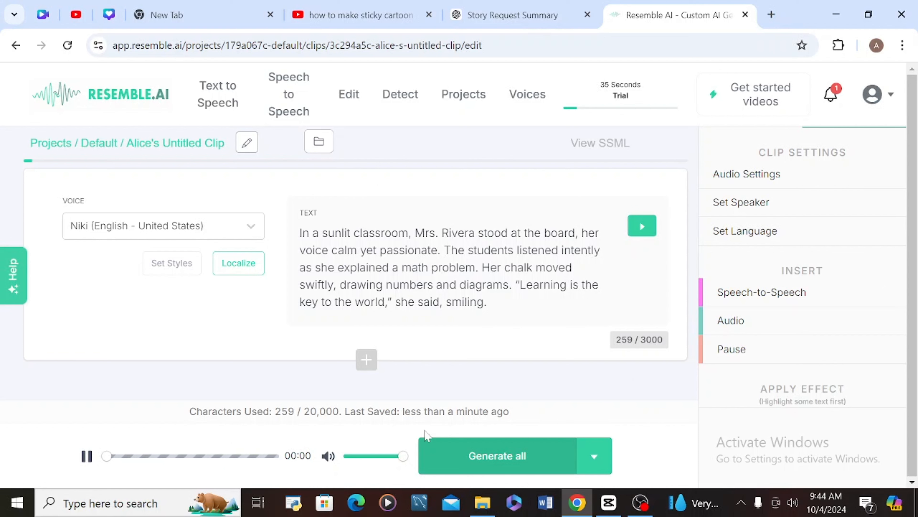
mouse_move(466, 231)
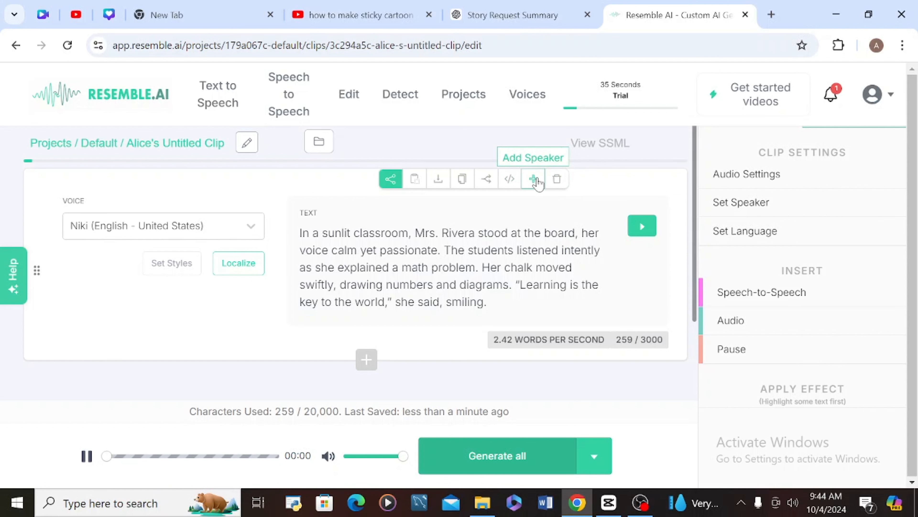
click(87, 456)
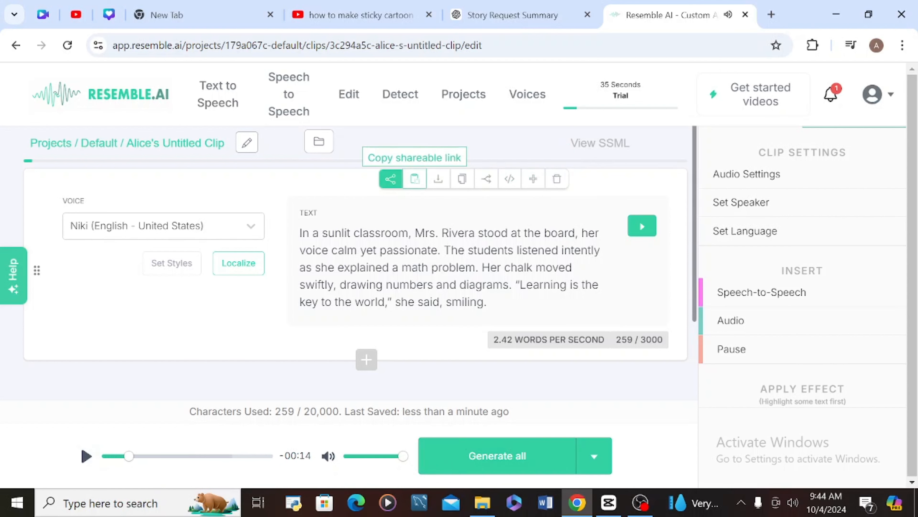
click(438, 179)
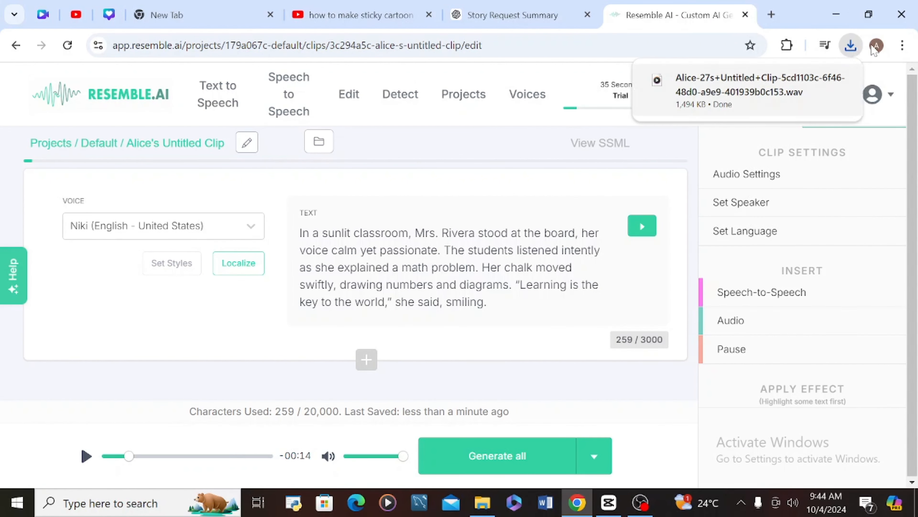
- Load google.com in a new Chrome tab
click(771, 14)
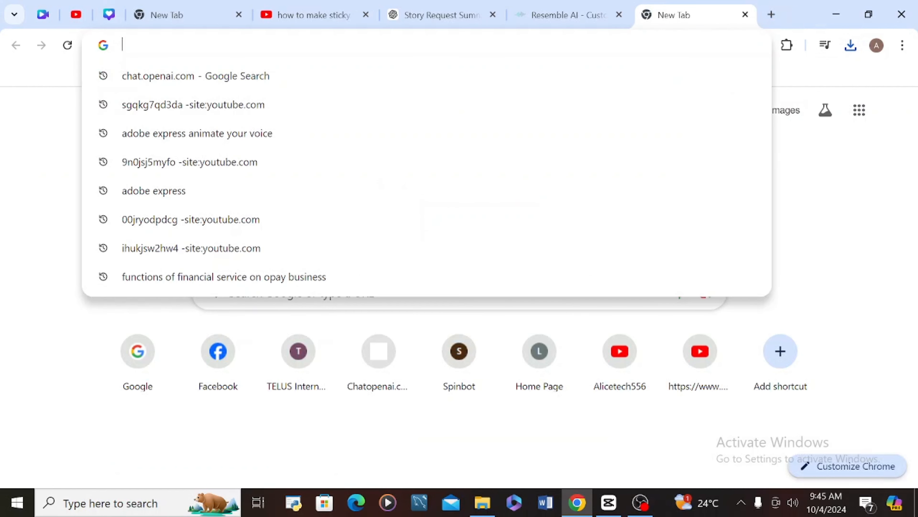
click(122, 48)
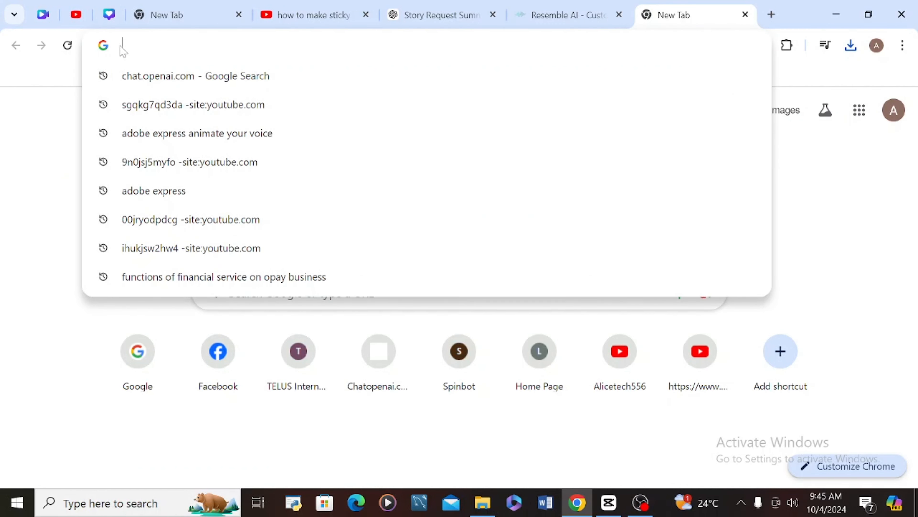
text(a)
key(BackSpace)
key(BackSpace)
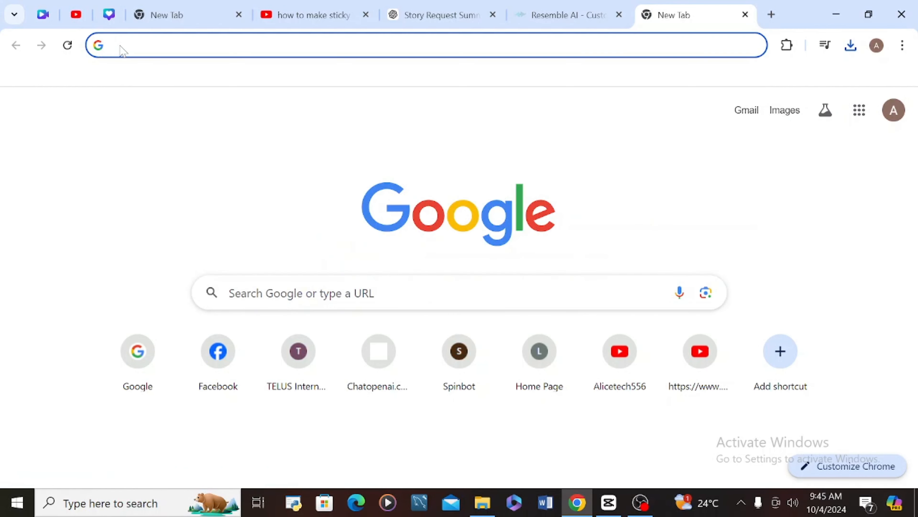
text(g)
key(Return)
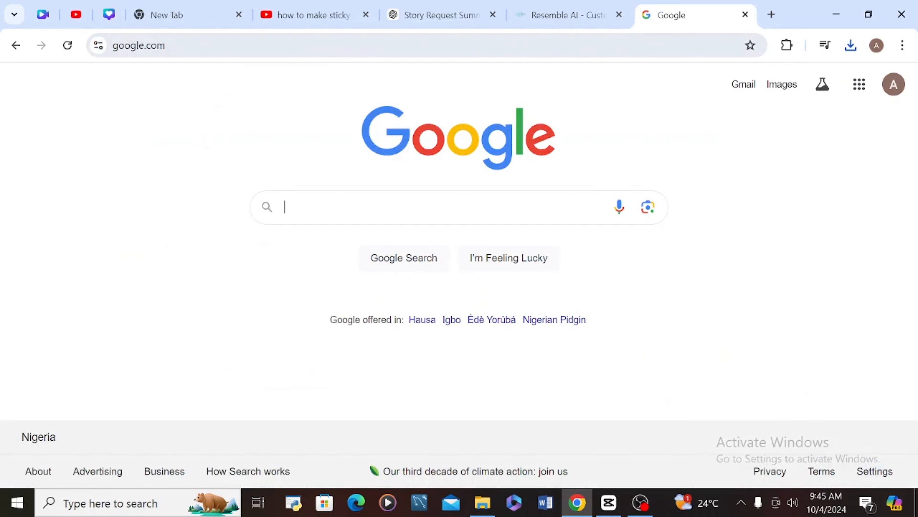
- Search Google for 'adobe express animate your voice' using the suggestion list
click(261, 206)
text(ad)
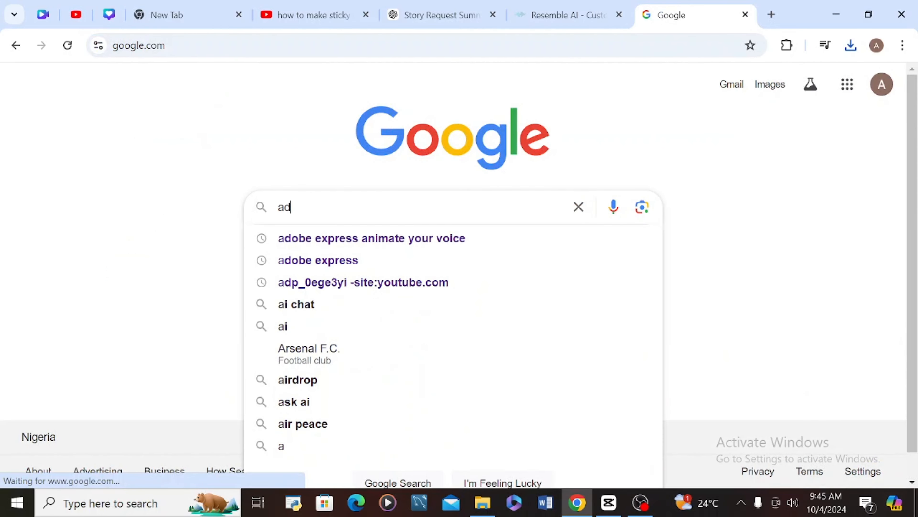
text(op)
key(BackSpace)
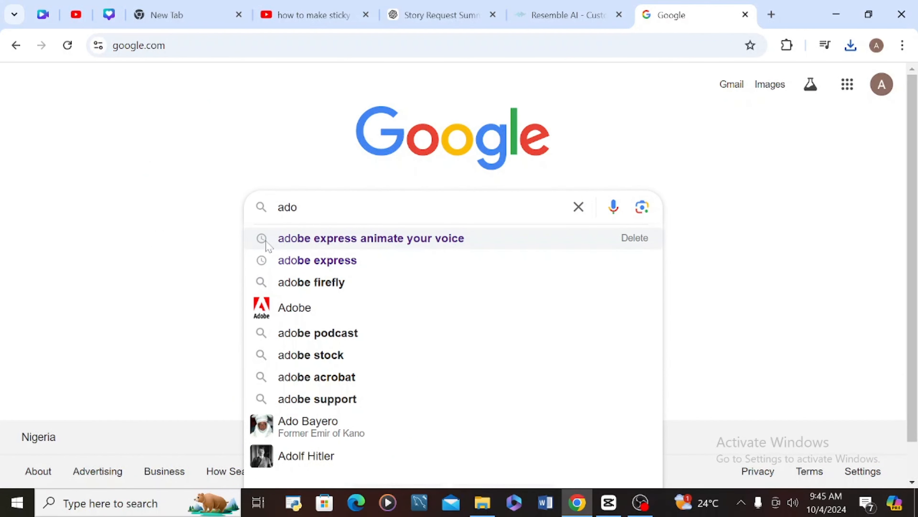
click(426, 250)
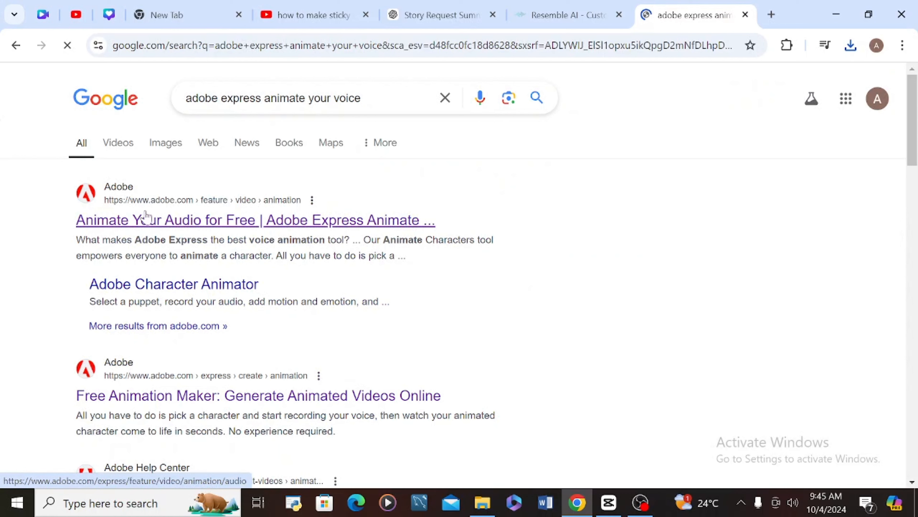
- Open the 'Animate Your Audio for Free' result and start the Animate characters tool
click(213, 223)
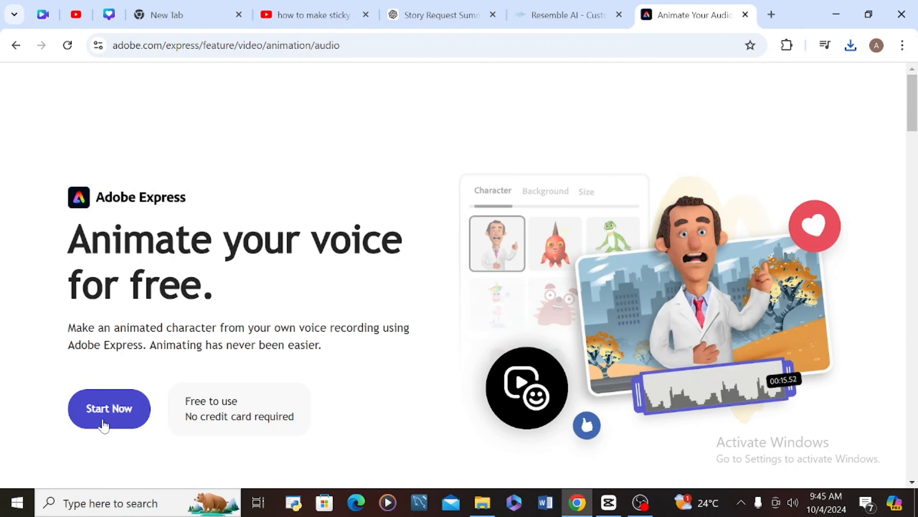
click(112, 440)
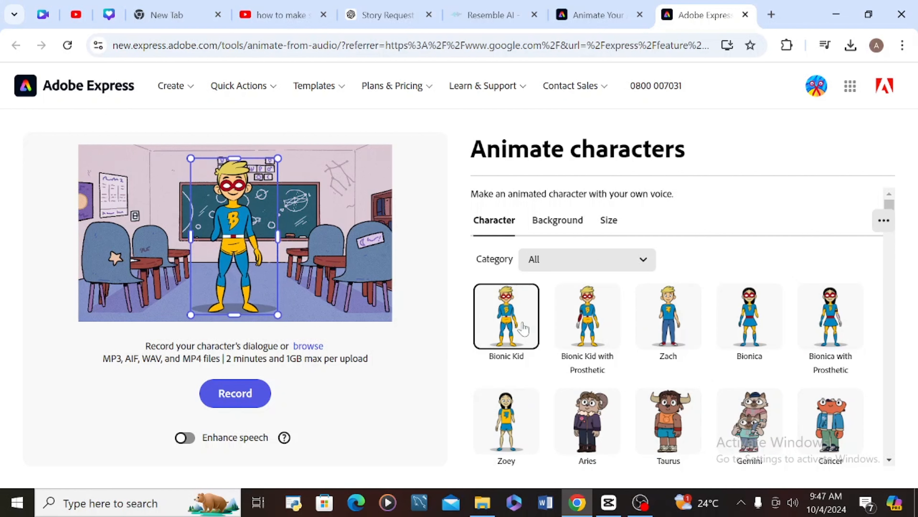
- Preview Bionic Kid variants, Zach, Bionica, Cancer and Gemini, settling on Zoey
click(598, 322)
click(492, 312)
click(591, 316)
click(659, 320)
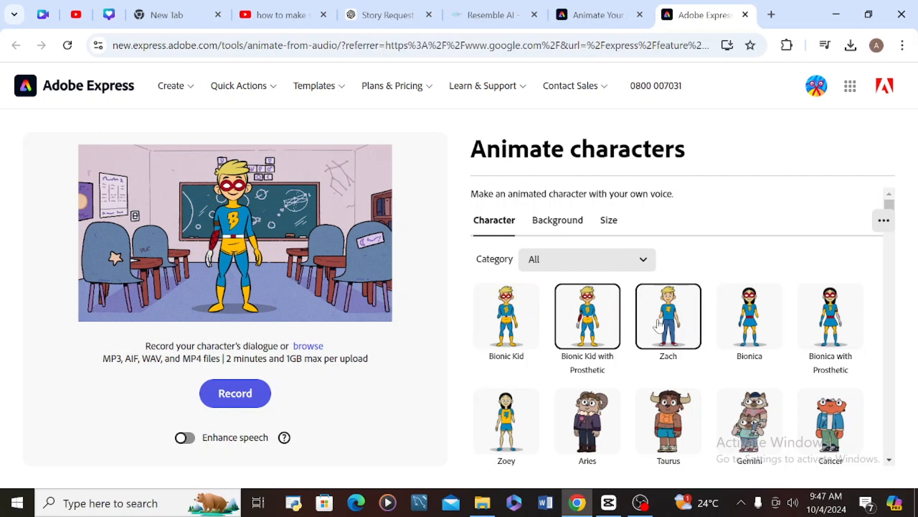
click(760, 317)
click(831, 316)
click(831, 422)
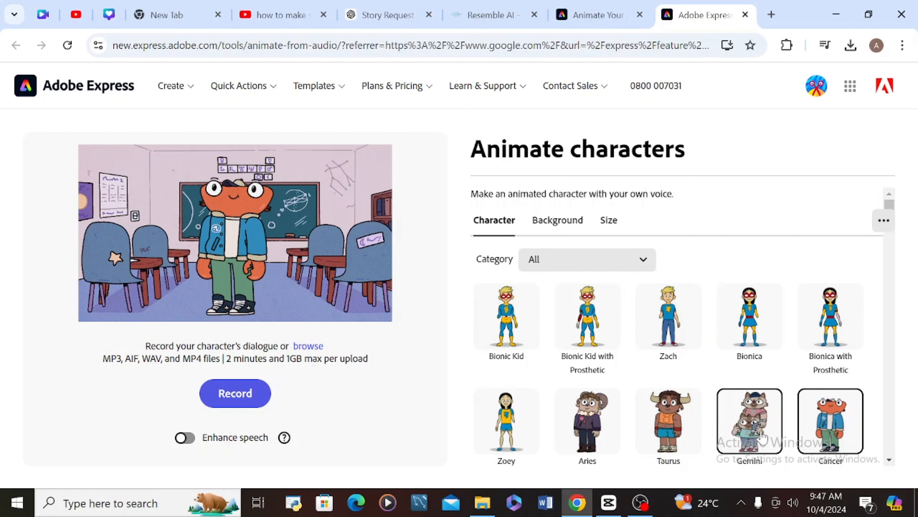
click(762, 437)
click(510, 430)
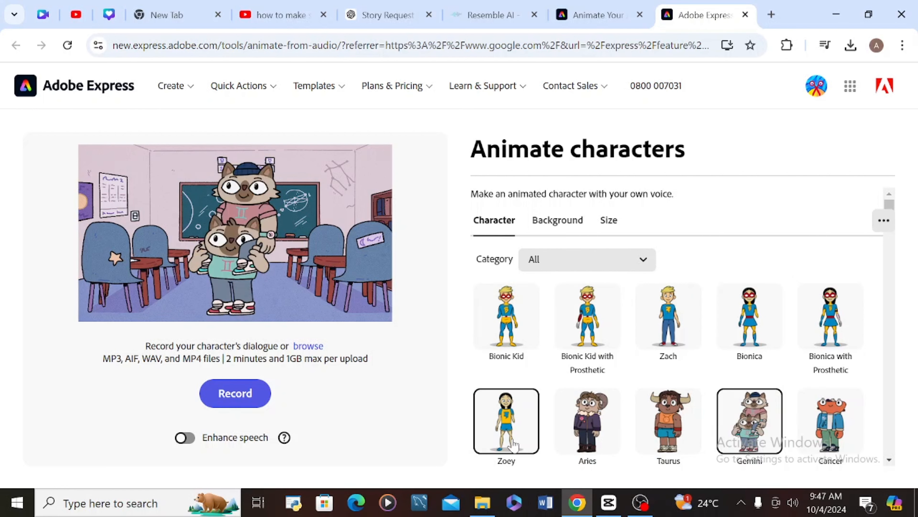
- Try Amora, Mush Love, Corazon and SuzanneX3 further down, ending with the Robot
scroll(887, 468, down, 10)
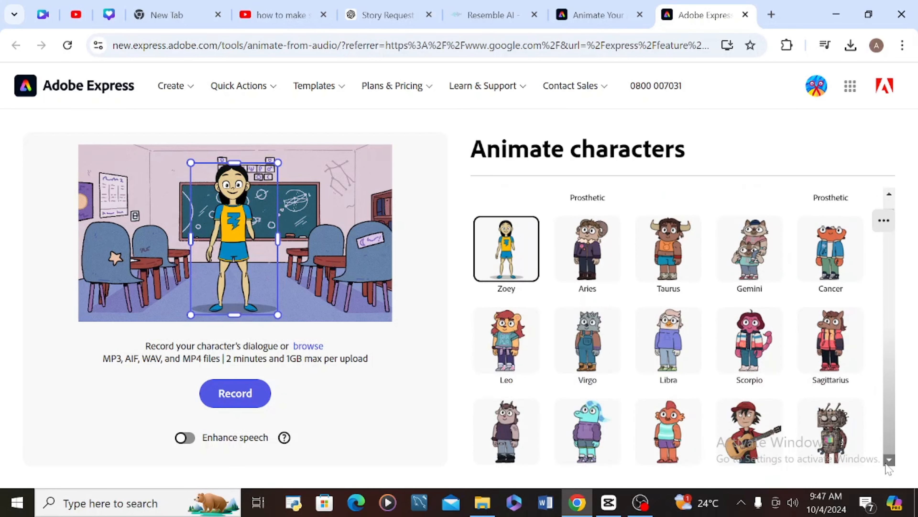
click(578, 326)
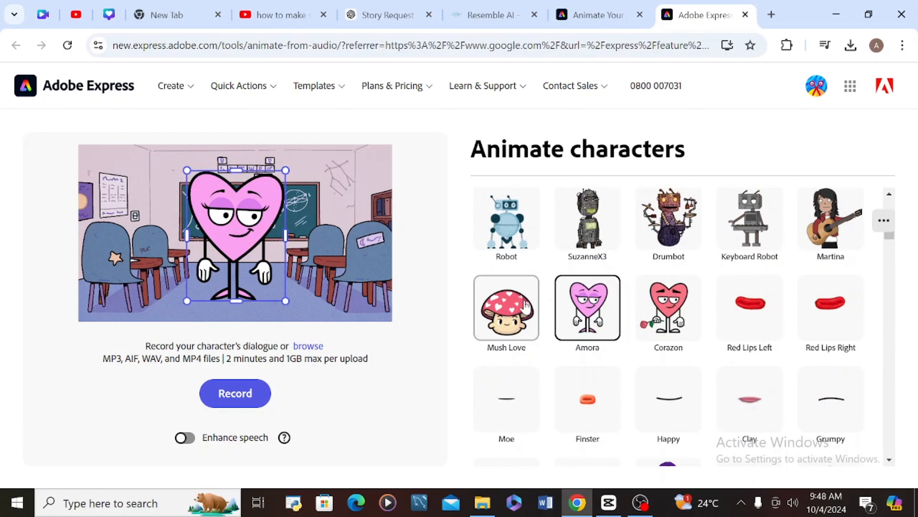
click(525, 309)
click(676, 311)
click(588, 304)
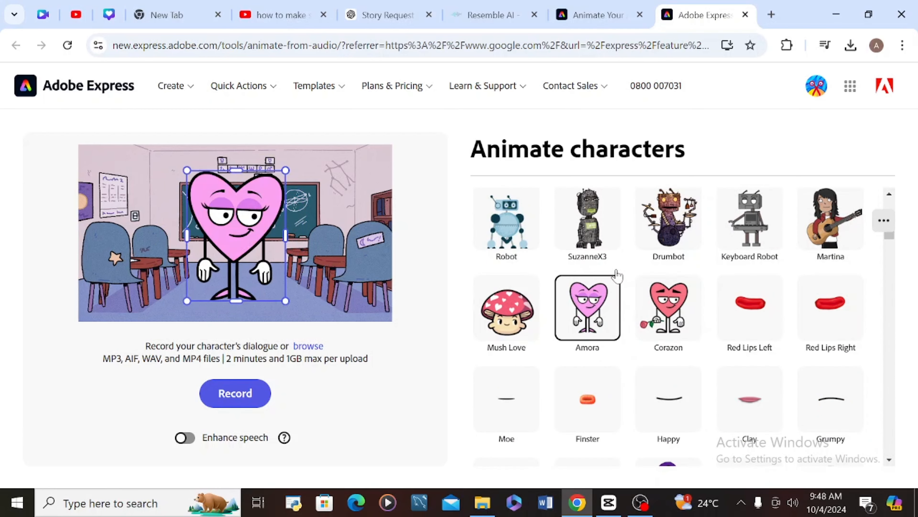
click(593, 208)
click(532, 211)
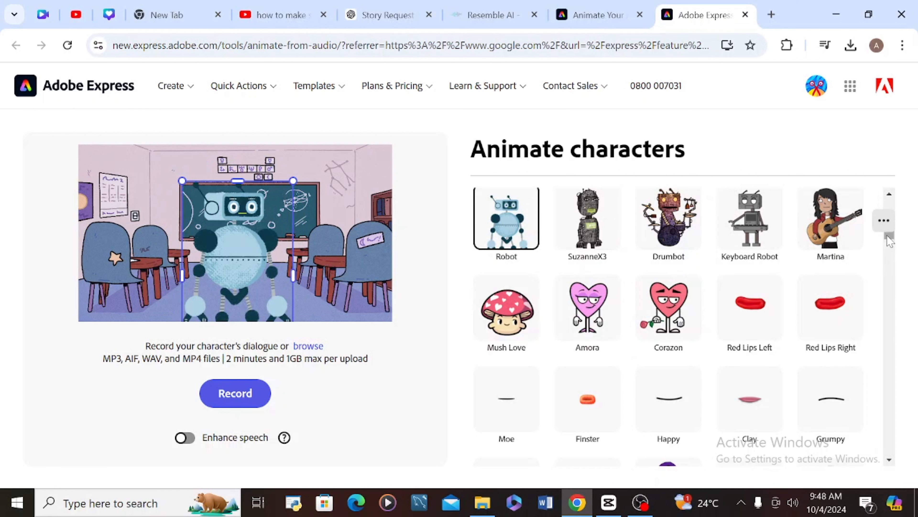
scroll(887, 236, up, 3)
scroll(888, 236, up, 10)
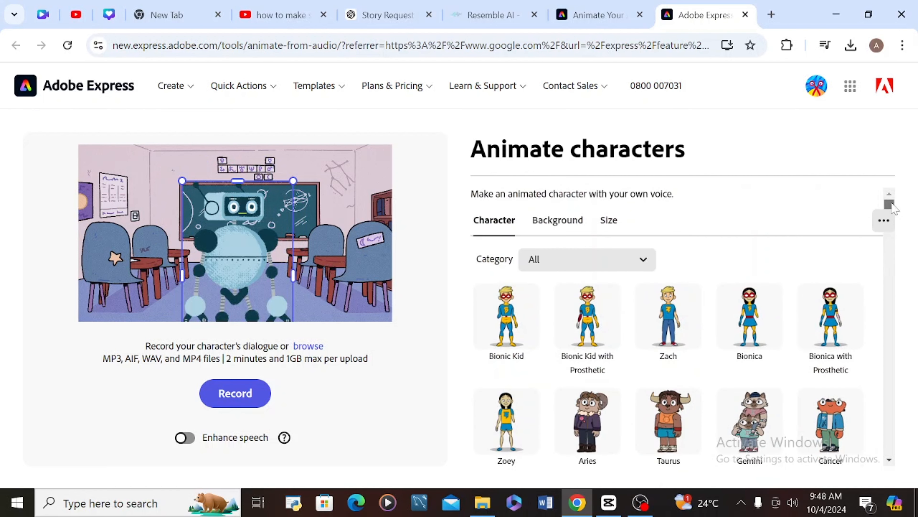
click(628, 266)
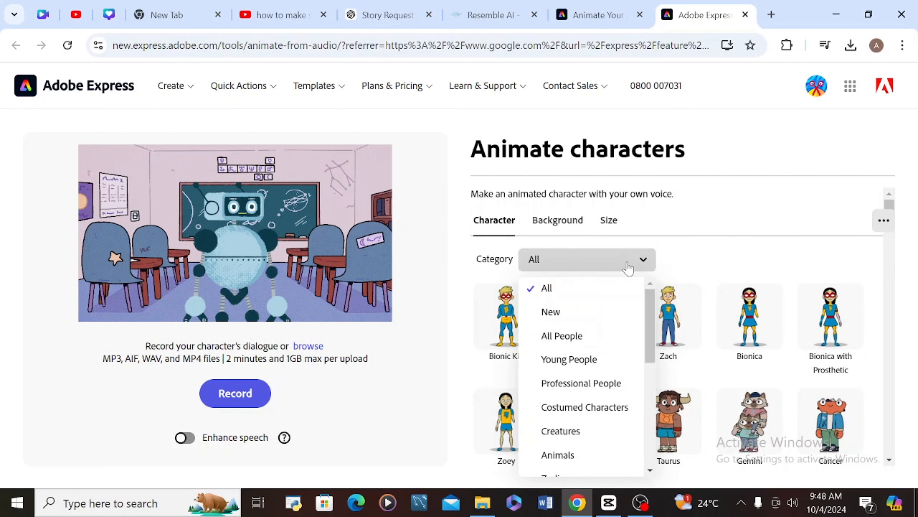
- Filter to Costumed Characters and place the Sticky stick figure in the scene
click(600, 411)
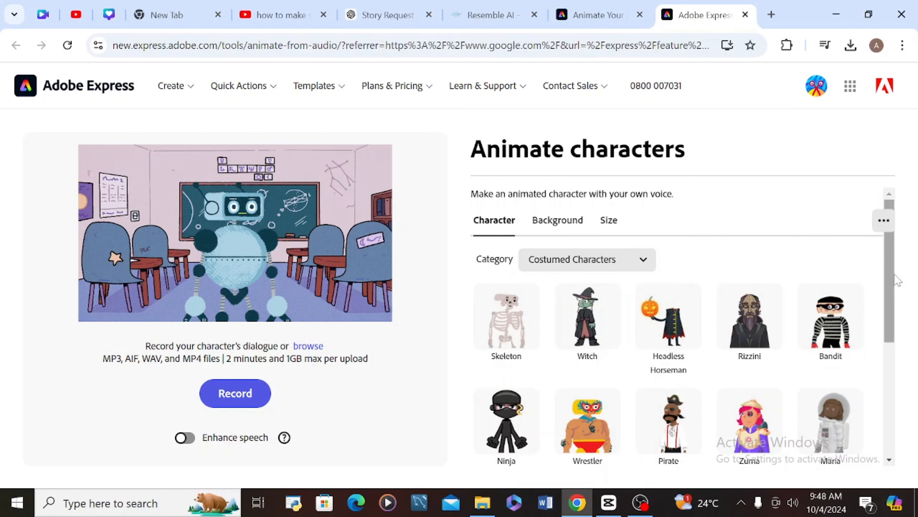
drag(891, 280, 908, 421)
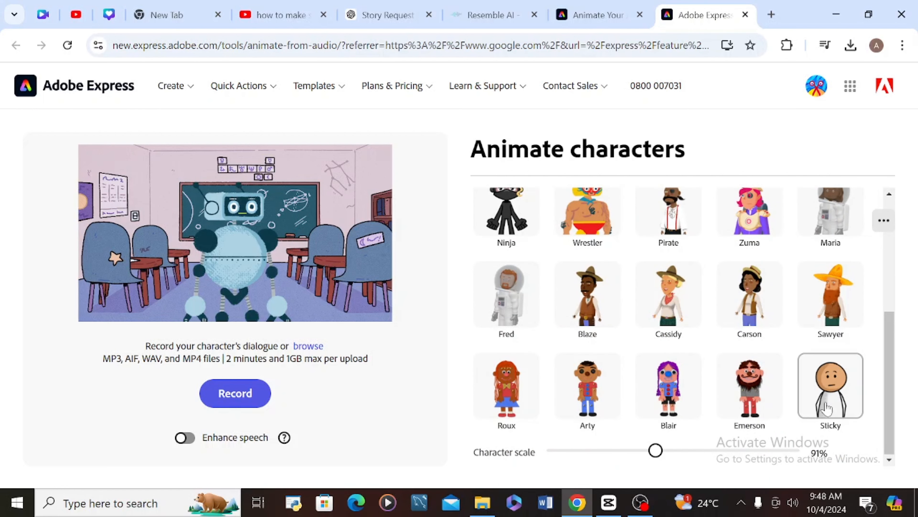
click(841, 411)
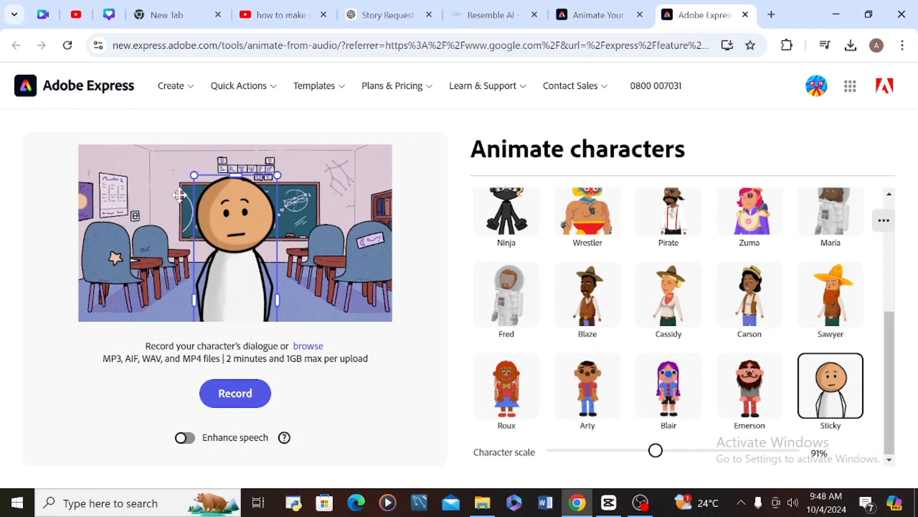
- Scale Sticky to 61% and position the full body in front of the blackboard
drag(196, 176, 210, 225)
drag(227, 258, 227, 218)
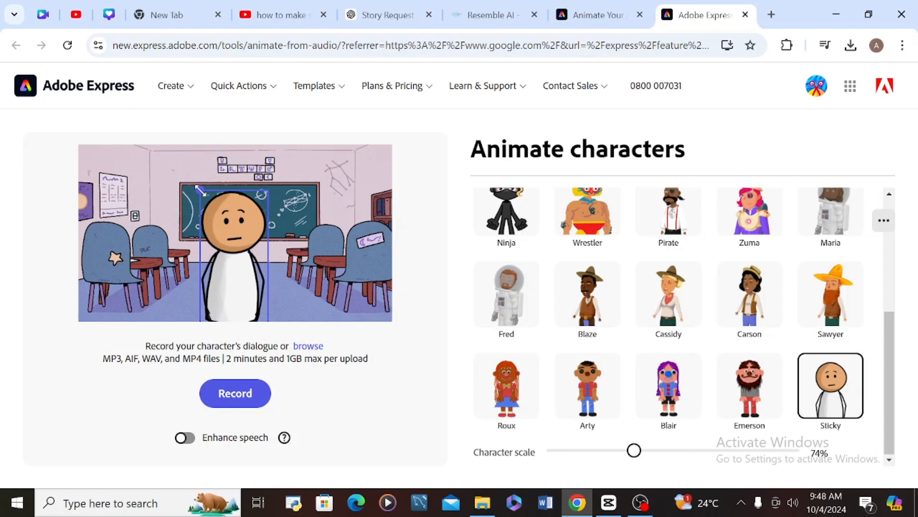
drag(206, 163, 233, 238)
drag(245, 279, 254, 177)
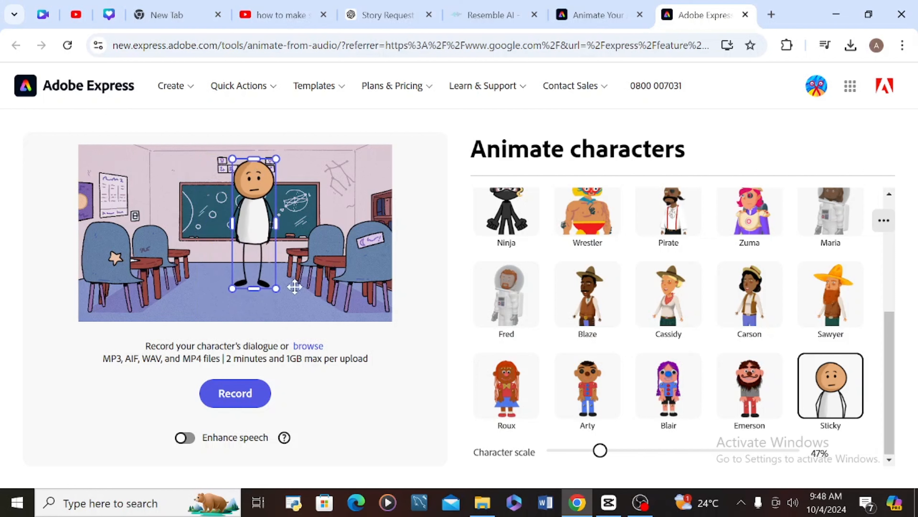
drag(277, 291, 290, 325)
drag(271, 268, 229, 257)
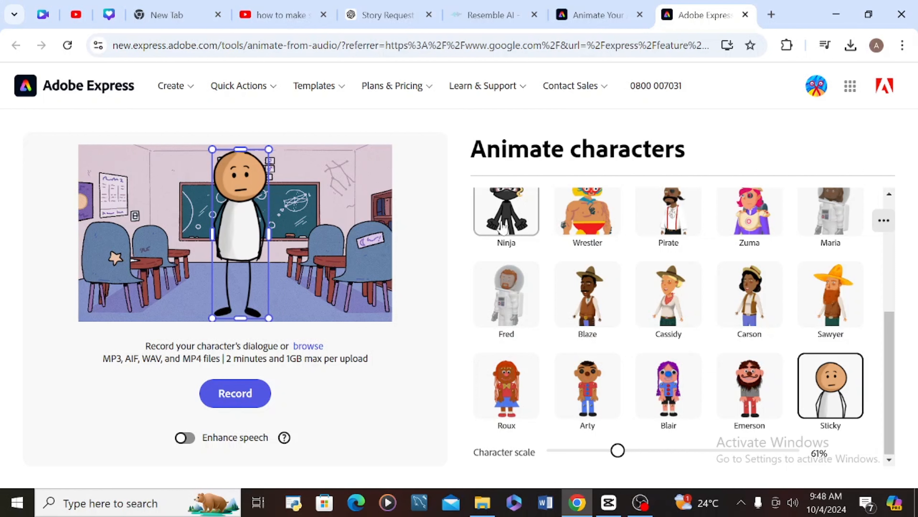
drag(891, 334, 894, 142)
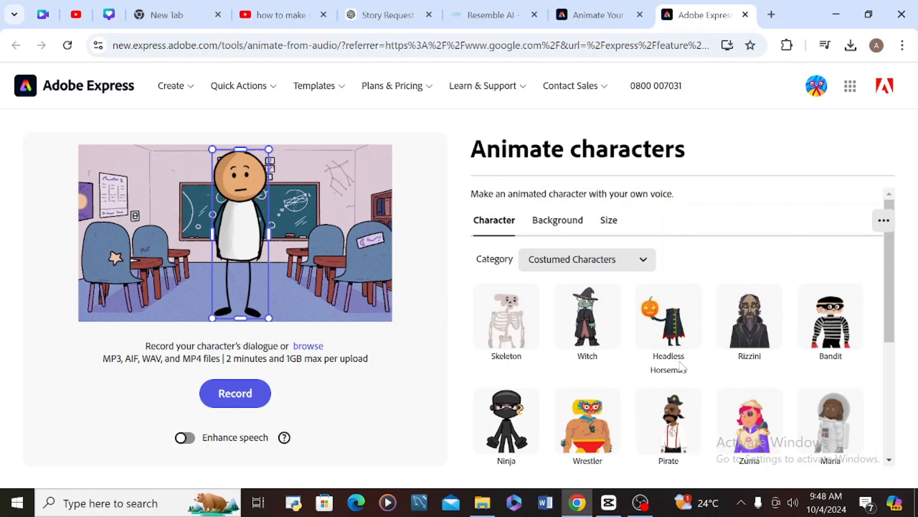
click(547, 228)
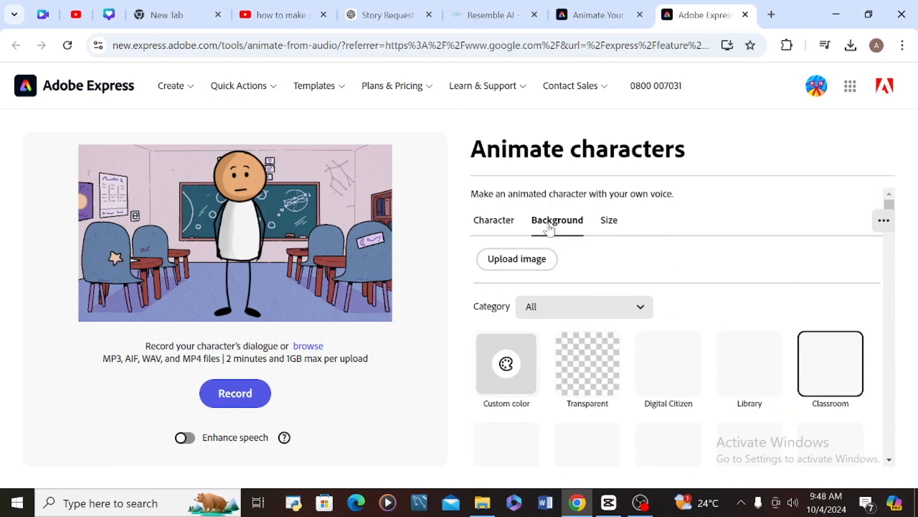
click(586, 358)
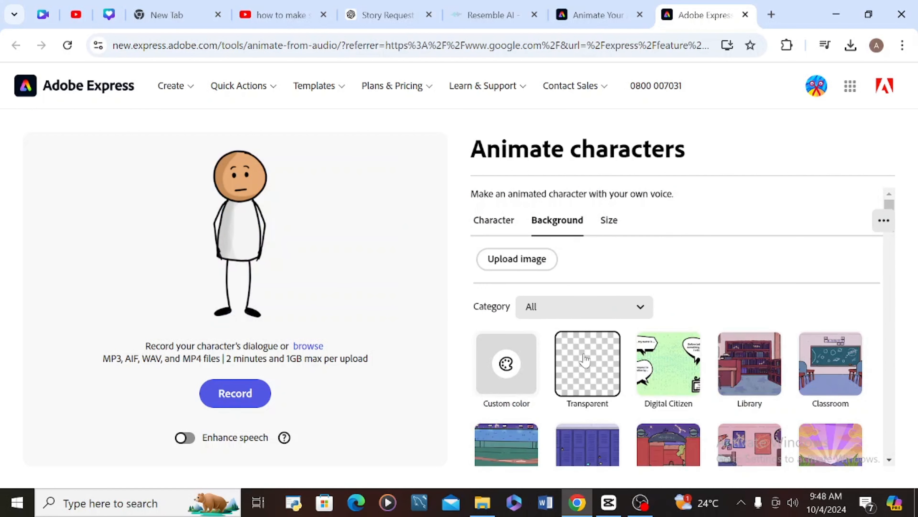
click(687, 366)
click(757, 370)
click(688, 373)
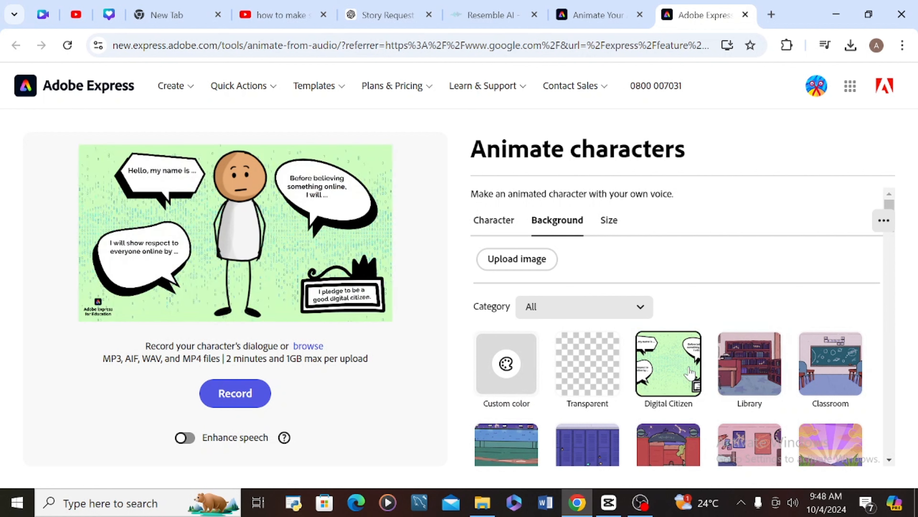
click(754, 376)
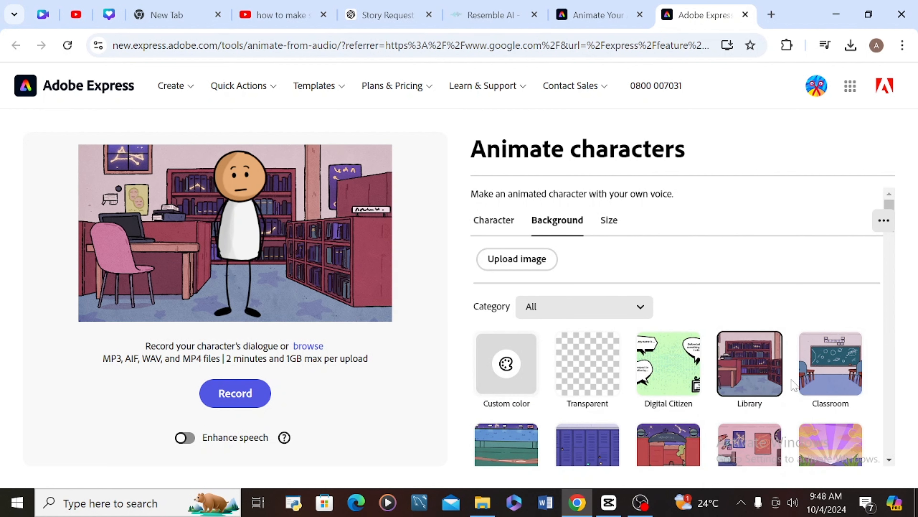
click(807, 383)
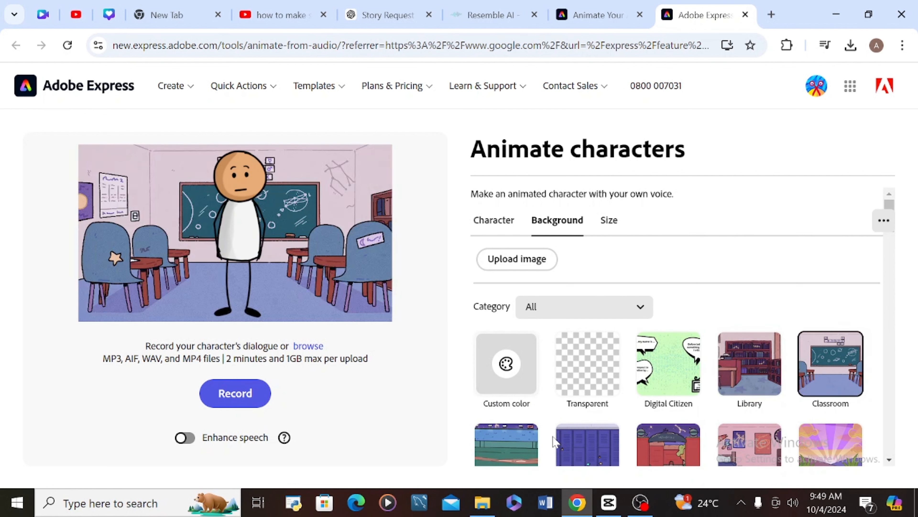
click(519, 449)
click(566, 456)
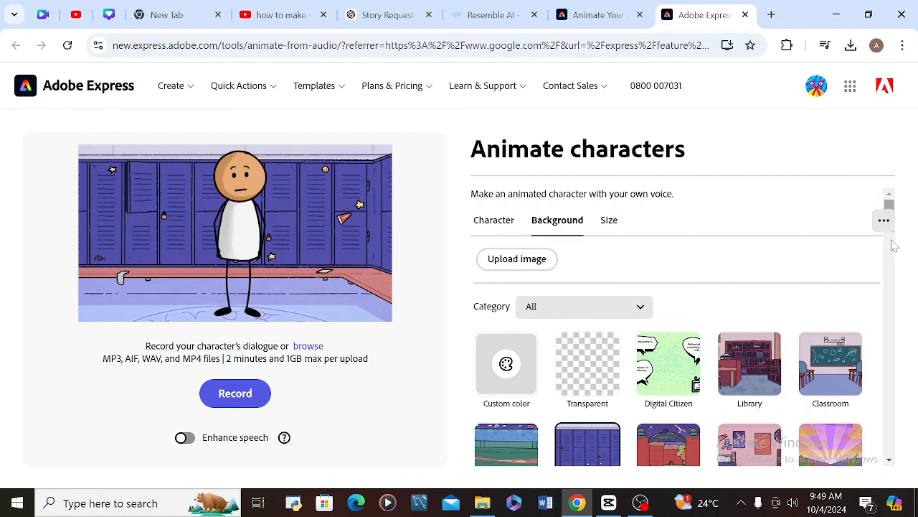
drag(894, 246, 901, 337)
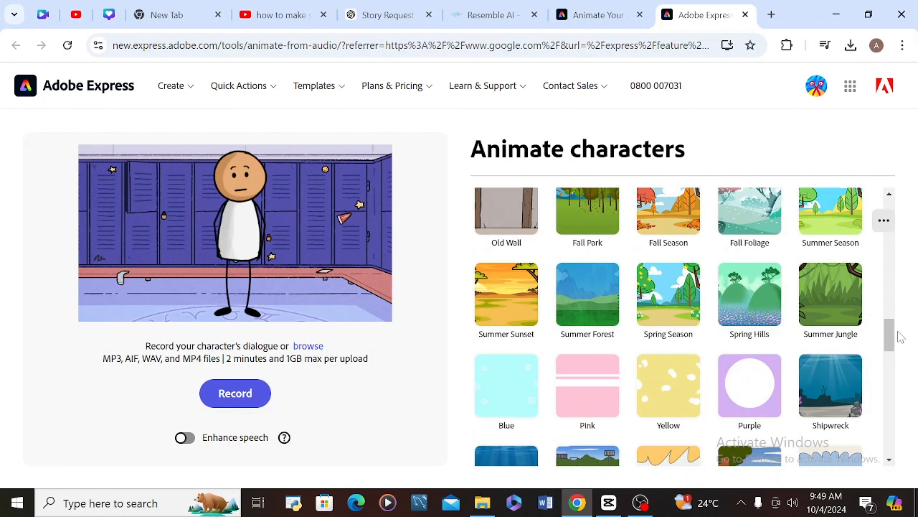
click(749, 293)
click(668, 294)
click(584, 275)
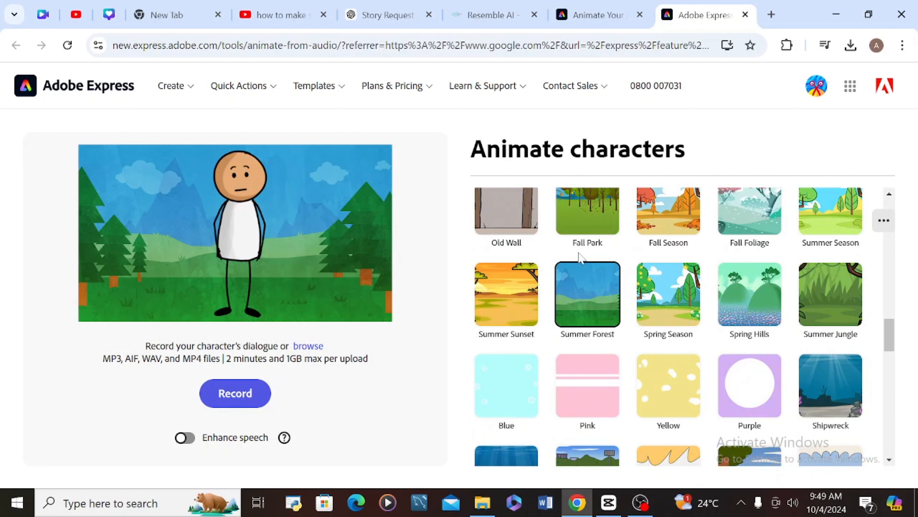
click(568, 214)
click(666, 215)
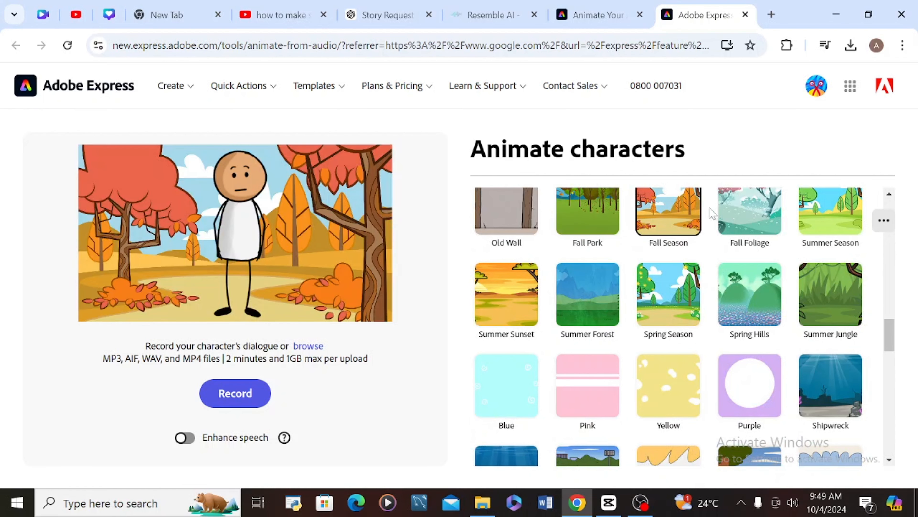
click(749, 213)
click(831, 214)
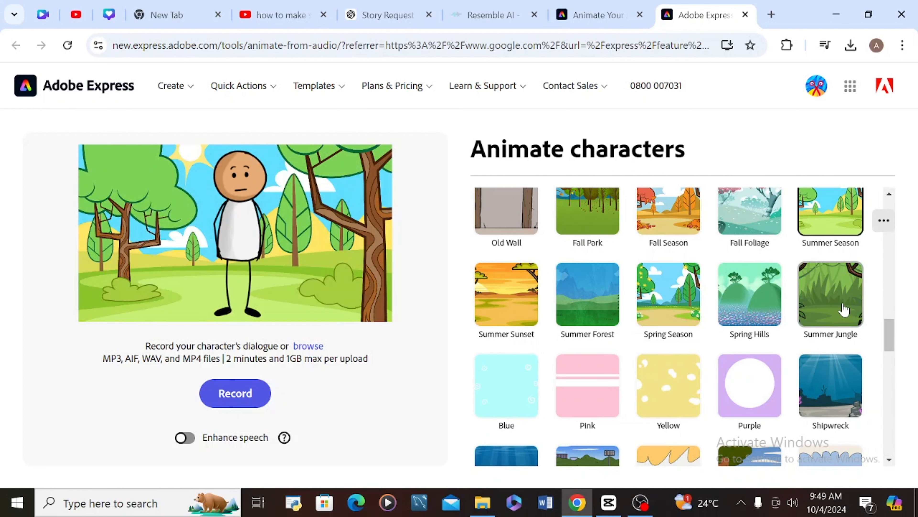
click(830, 294)
click(485, 406)
click(585, 380)
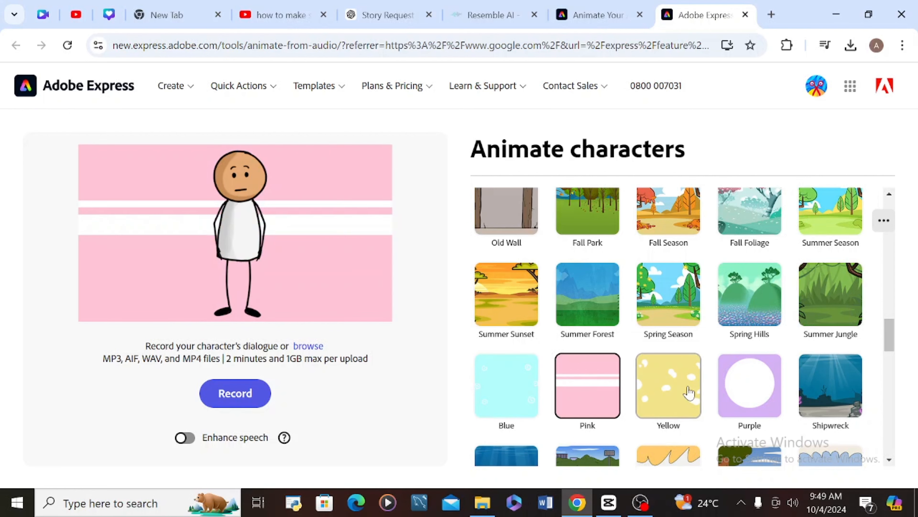
click(668, 385)
drag(894, 337, 908, 197)
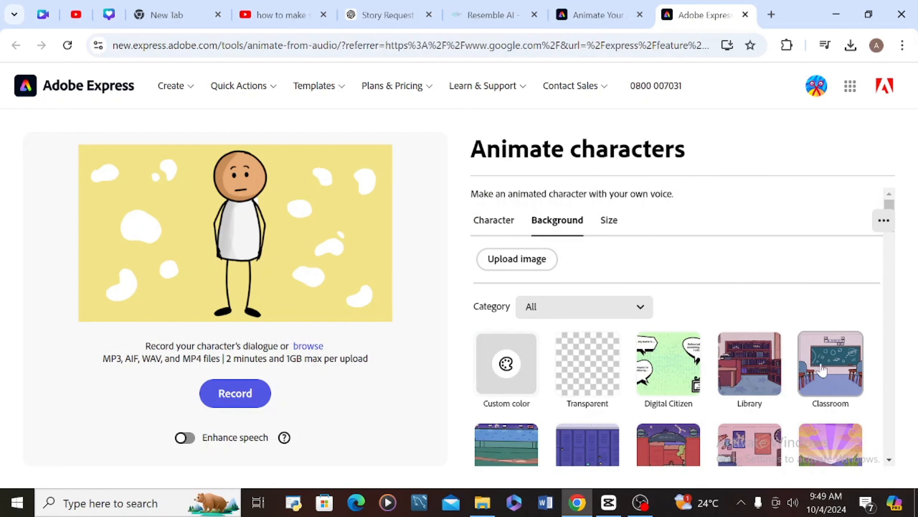
click(836, 367)
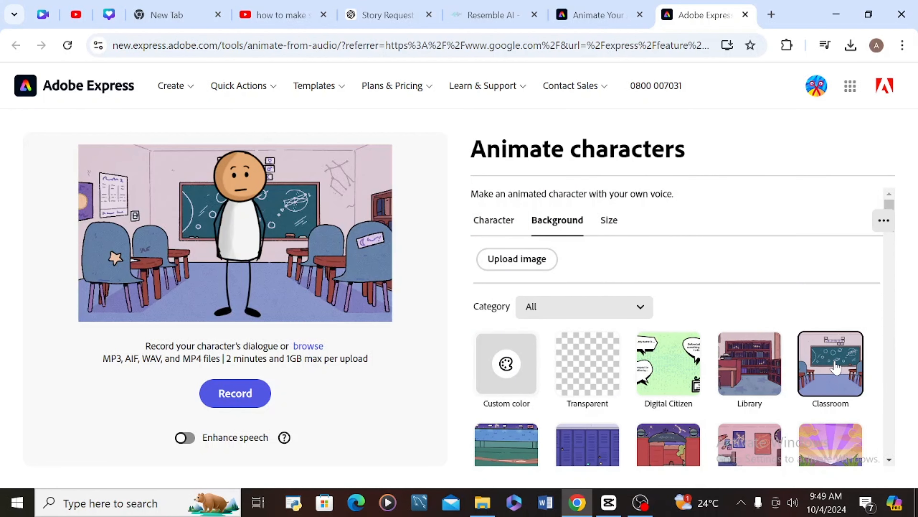
- Try the Spring Flowers, Spring Clover, Bedroom, Spring Sunrise and Gateway backgrounds
click(252, 256)
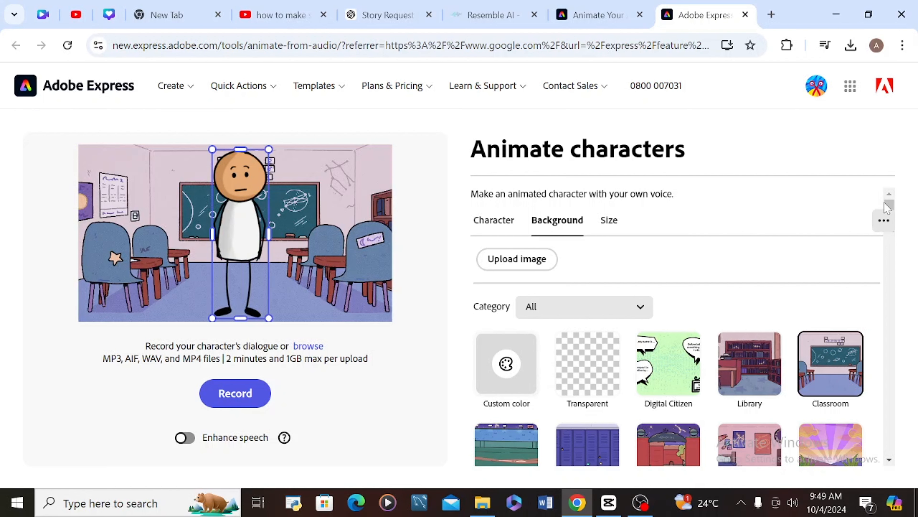
scroll(892, 208, down, 5)
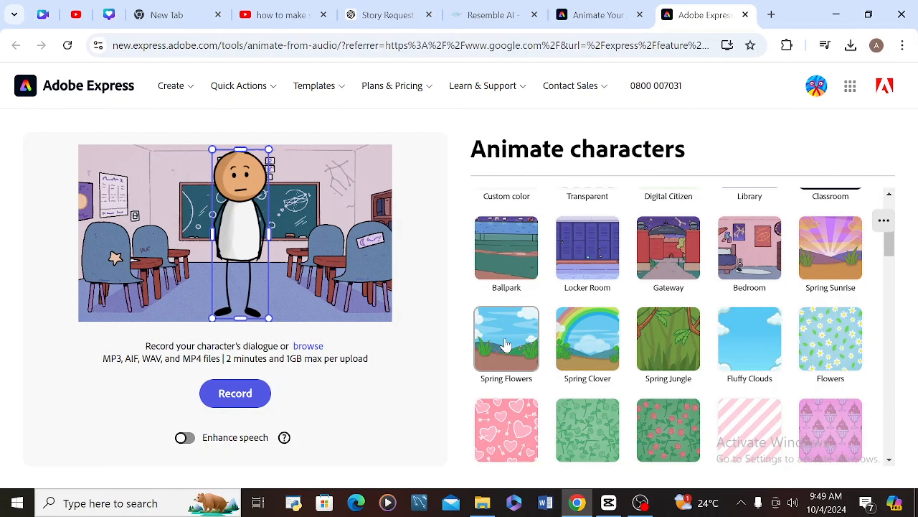
click(494, 345)
click(565, 350)
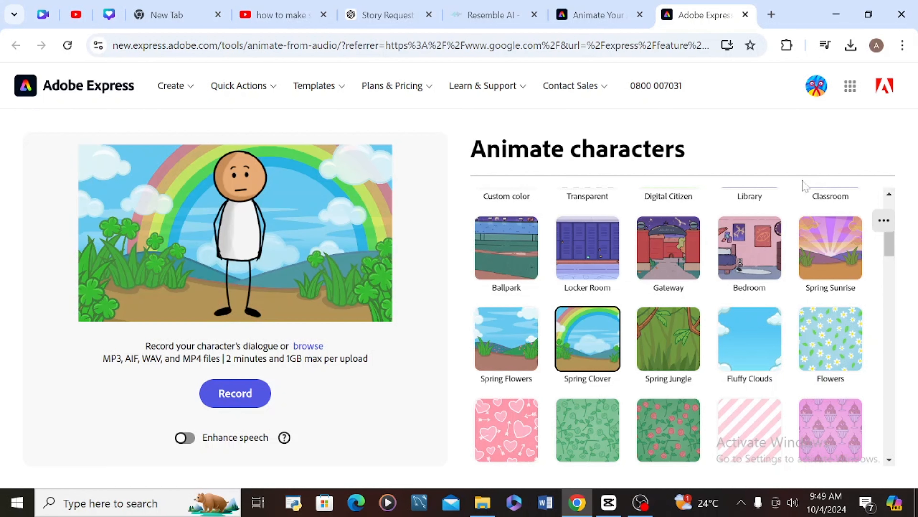
click(772, 254)
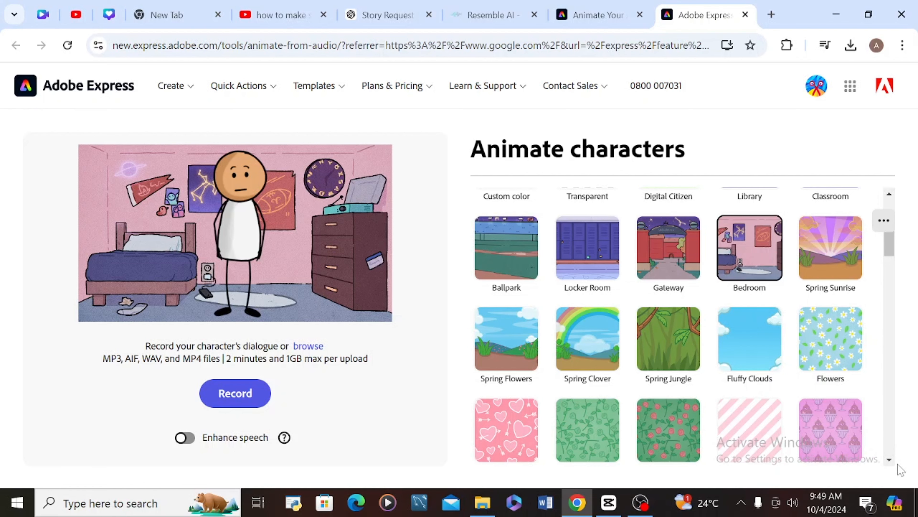
click(821, 262)
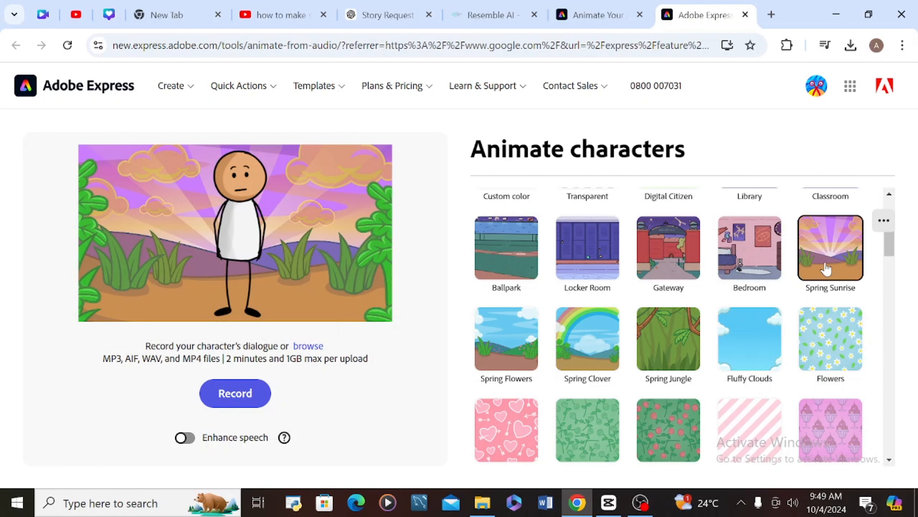
click(653, 258)
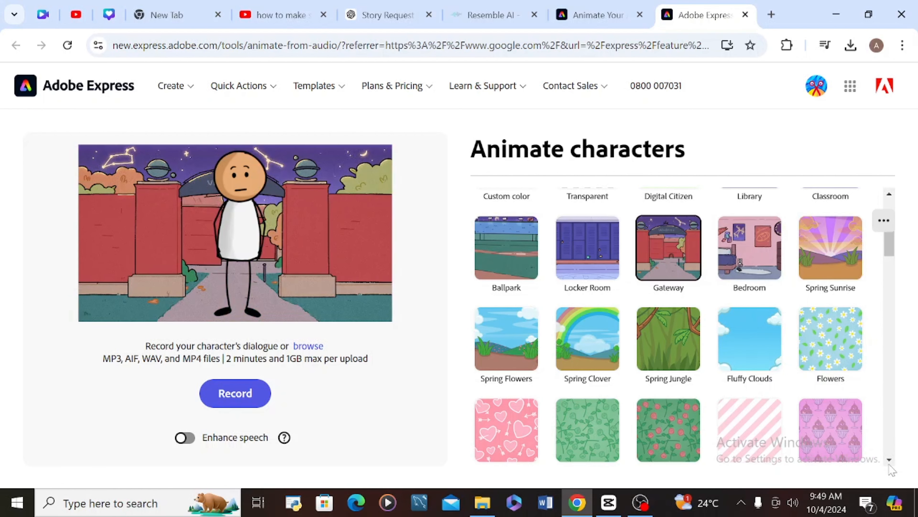
- Try Fall Season, Old Wall, Summer Sunset, Summer Forest, Spring Hills and Summer Jungle backgrounds
scroll(890, 467, down, 4)
scroll(890, 469, down, 3)
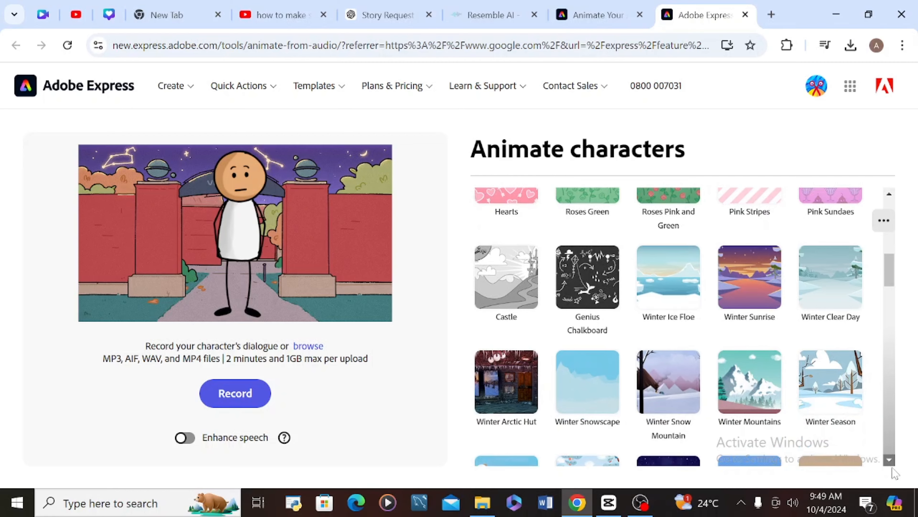
scroll(892, 468, down, 10)
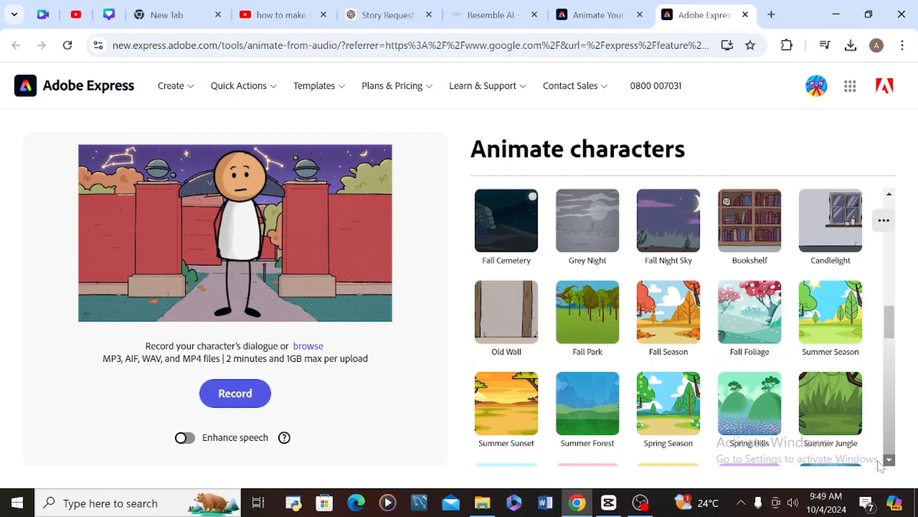
click(665, 312)
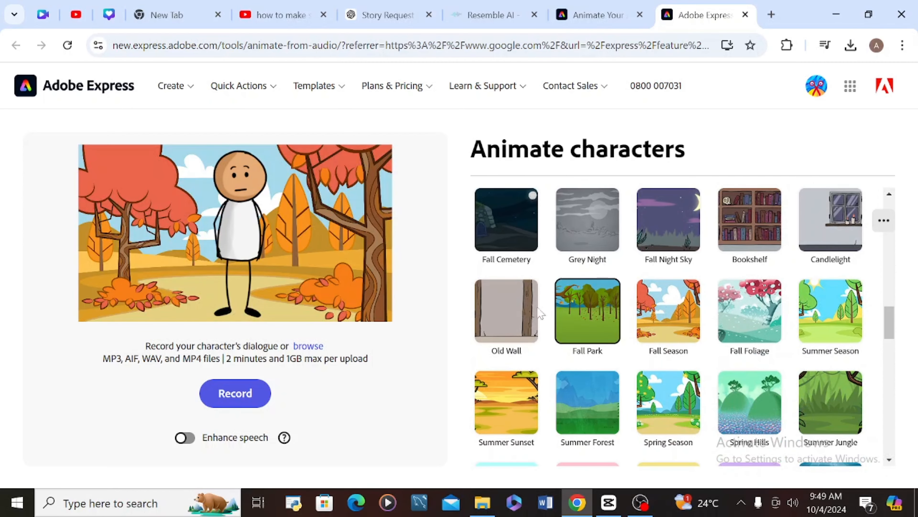
click(517, 311)
click(498, 419)
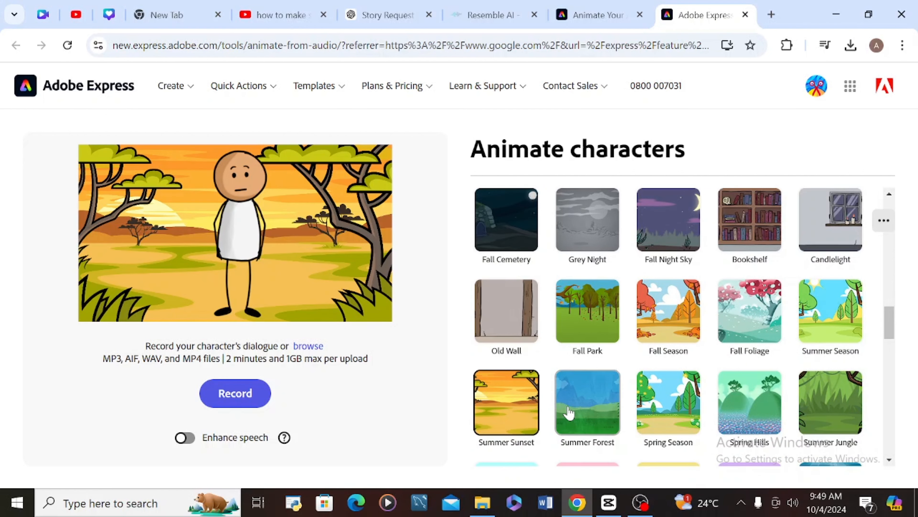
click(572, 409)
click(666, 402)
click(484, 394)
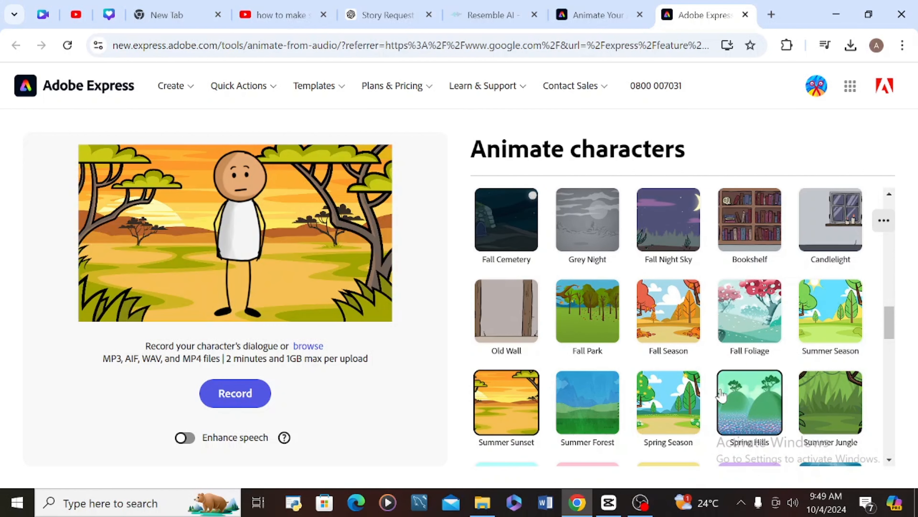
click(745, 399)
click(830, 401)
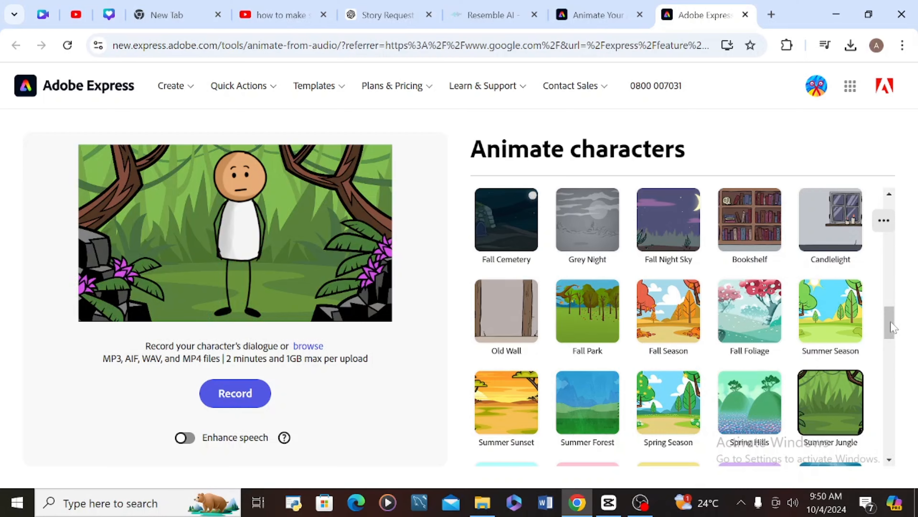
- Try Hotdog Stand, Skyline, City, Citypark, Desk and Whiteboard, then settle on Easel
drag(893, 328, 892, 370)
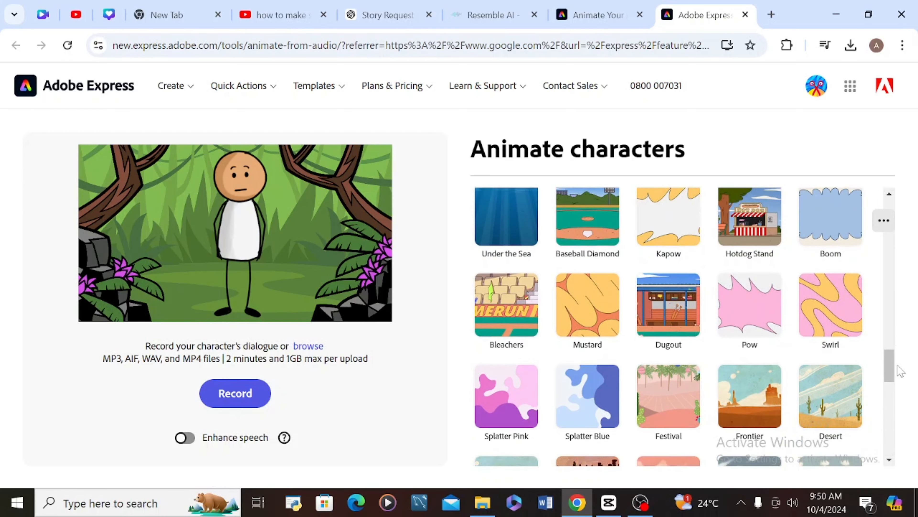
click(750, 219)
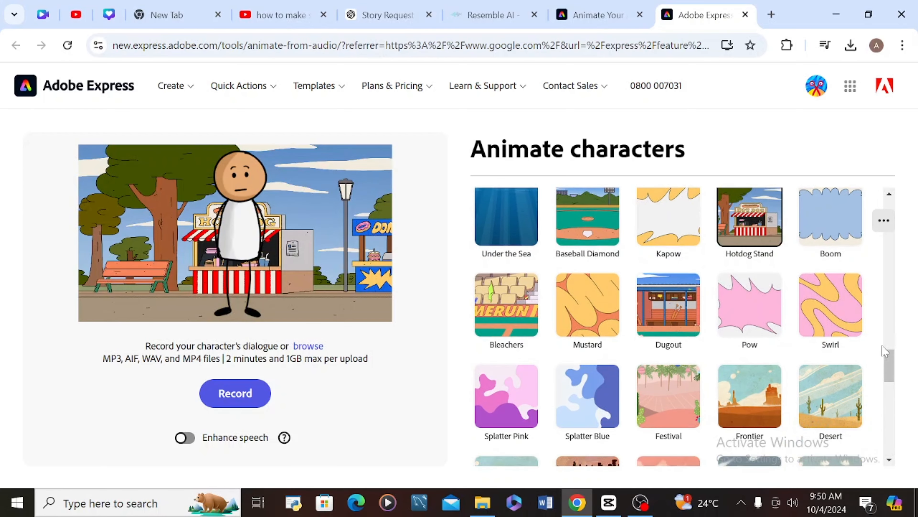
drag(891, 369, 890, 412)
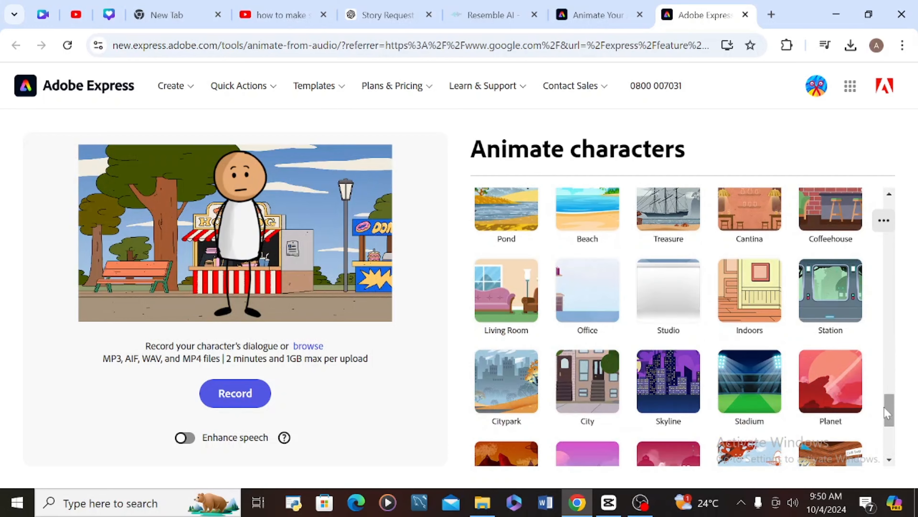
click(667, 382)
click(588, 383)
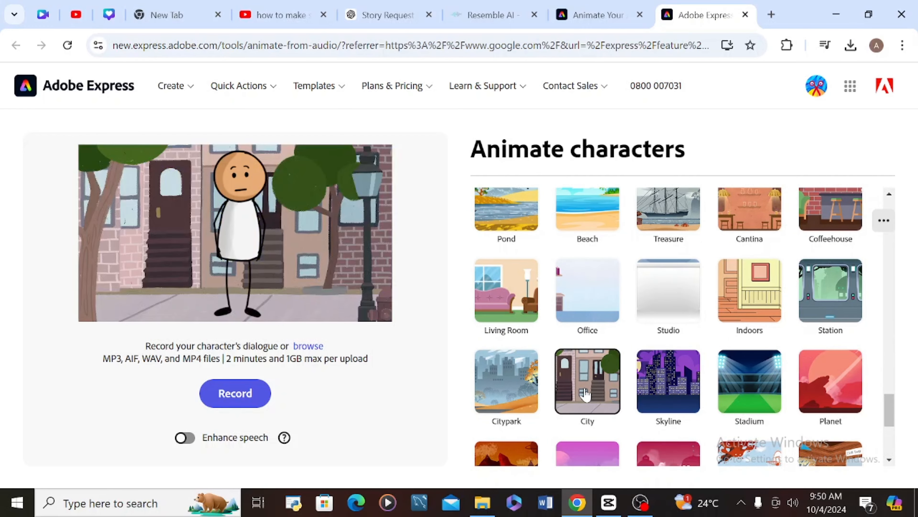
click(525, 398)
drag(890, 412, 890, 440)
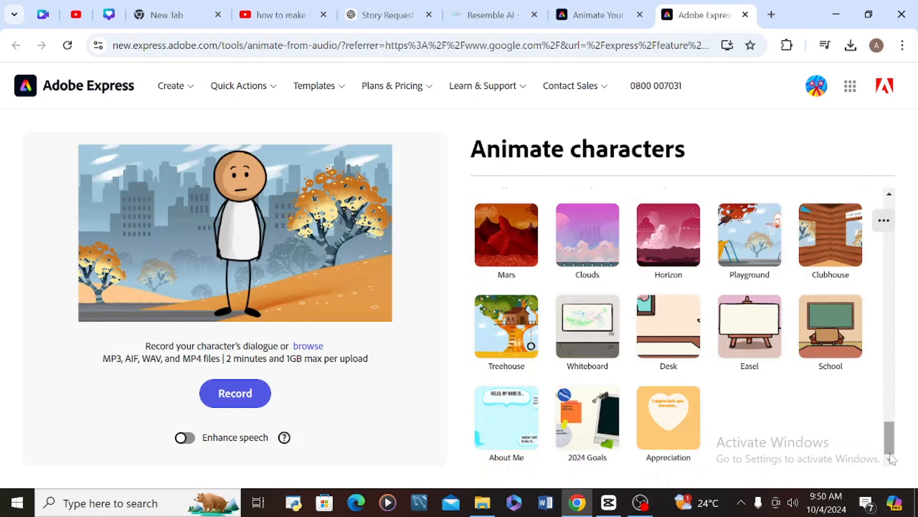
click(649, 321)
click(718, 328)
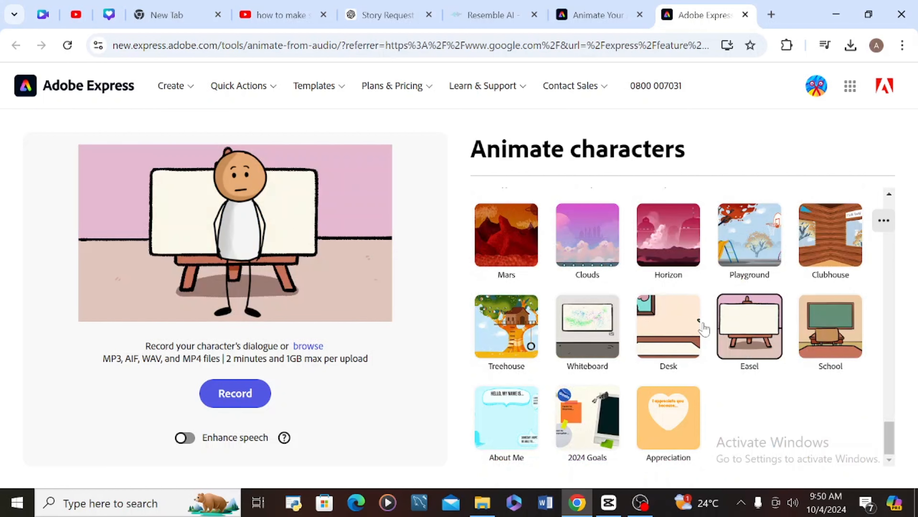
click(578, 319)
click(752, 300)
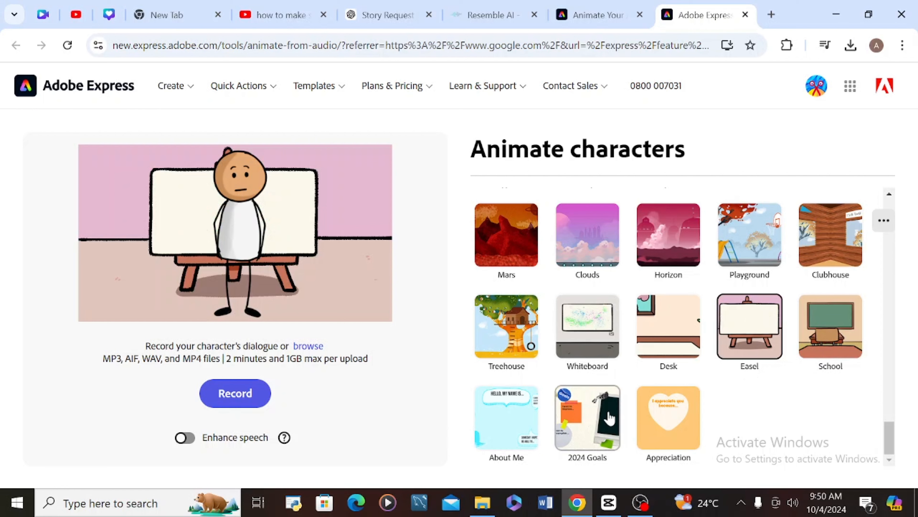
drag(889, 448, 889, 205)
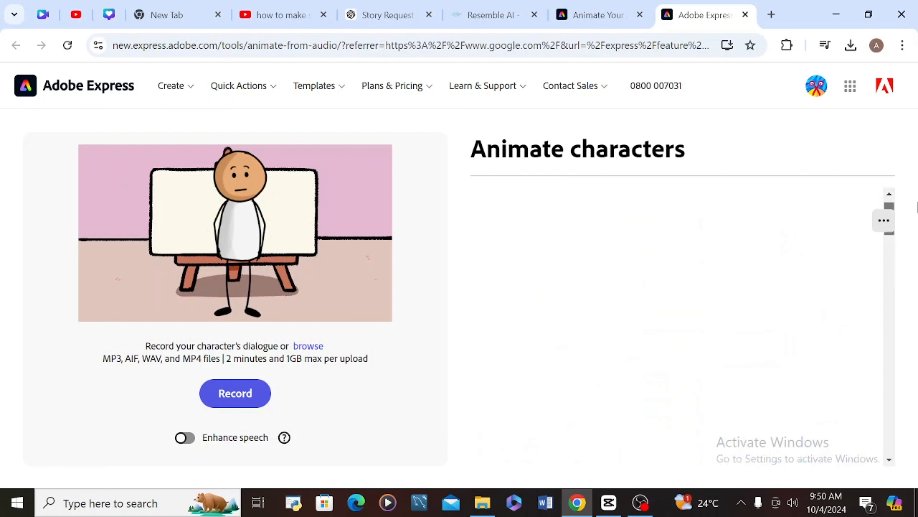
- Restore the Classroom background and keep the 16:9 Landscape size after briefly trying 9:16 Shorts
click(839, 367)
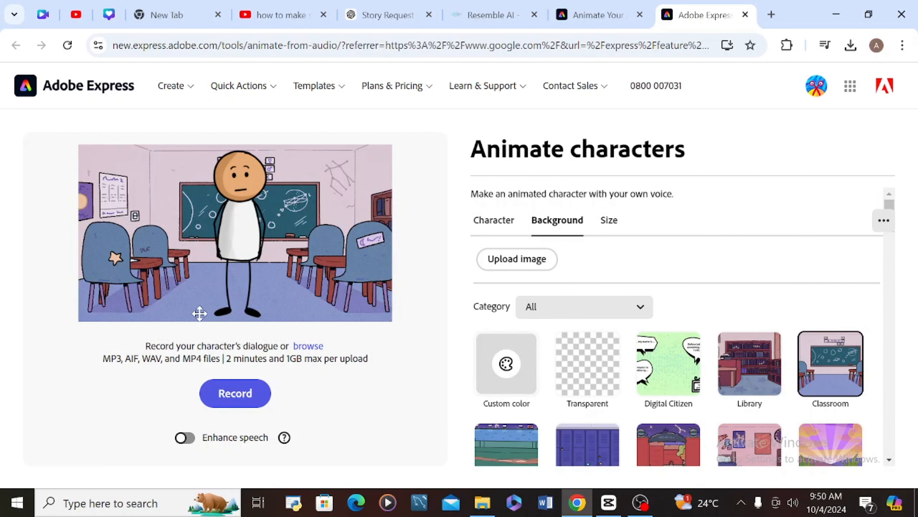
click(609, 222)
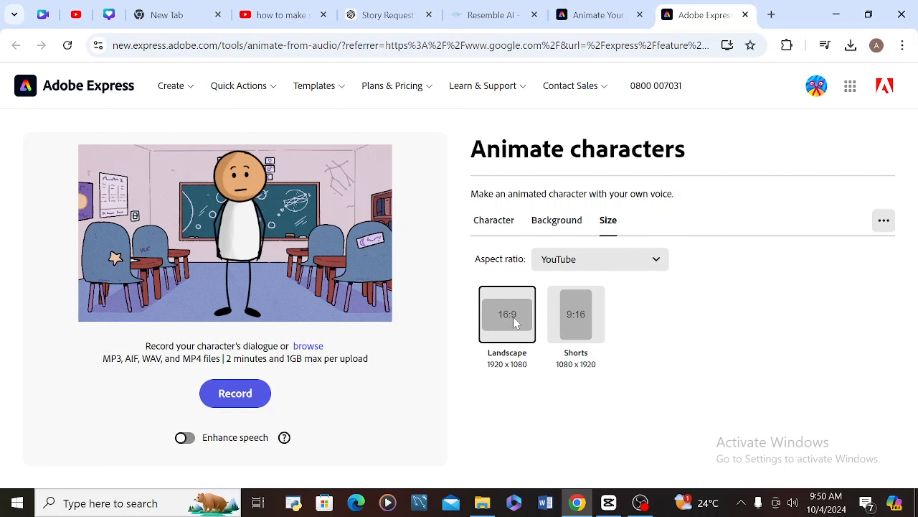
click(565, 323)
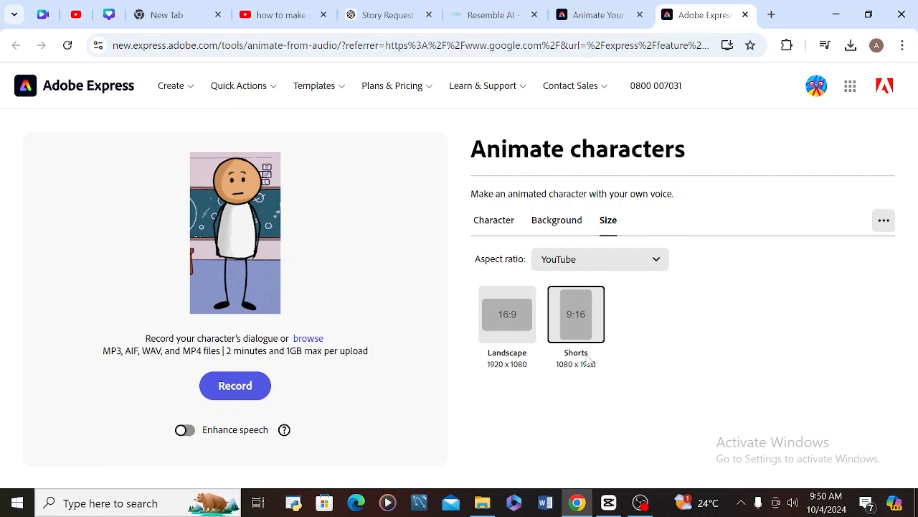
click(500, 301)
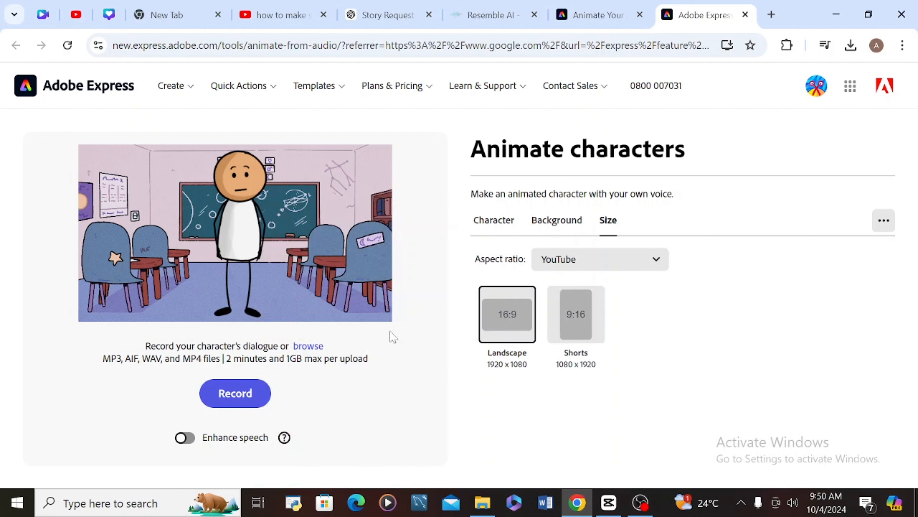
- Try the Instagram aspect-ratio presets, portrait 4:5 and square 1:1
click(651, 259)
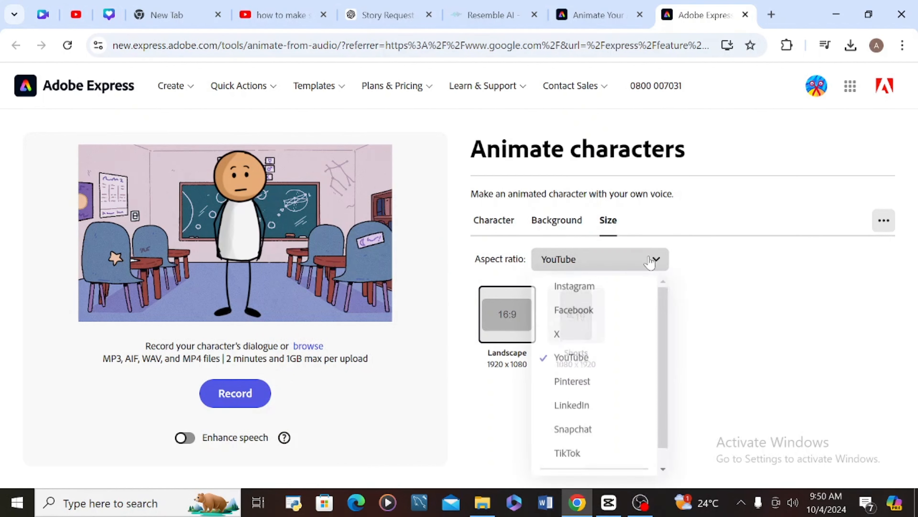
right_click(665, 350)
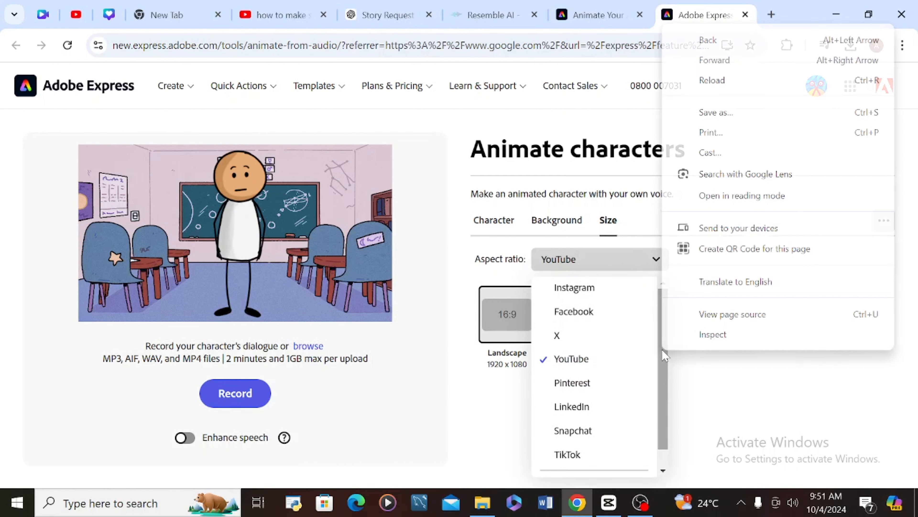
click(590, 288)
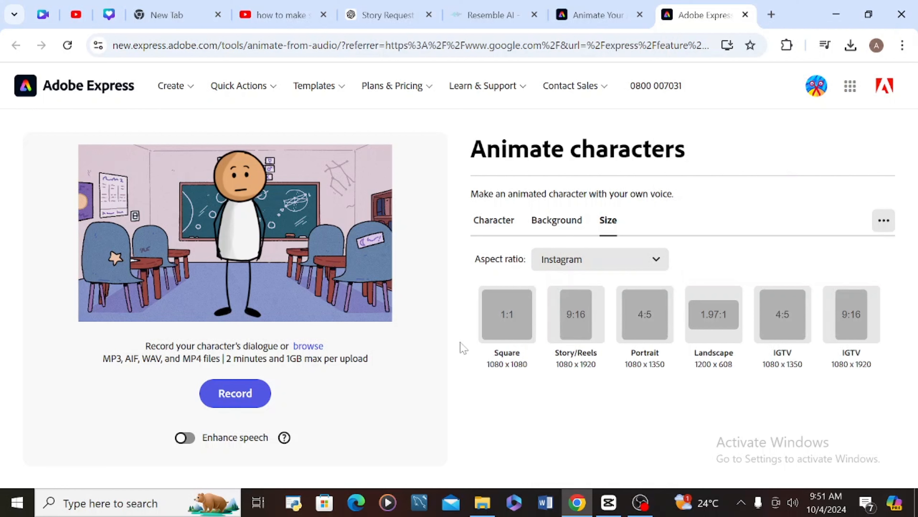
click(649, 321)
click(493, 321)
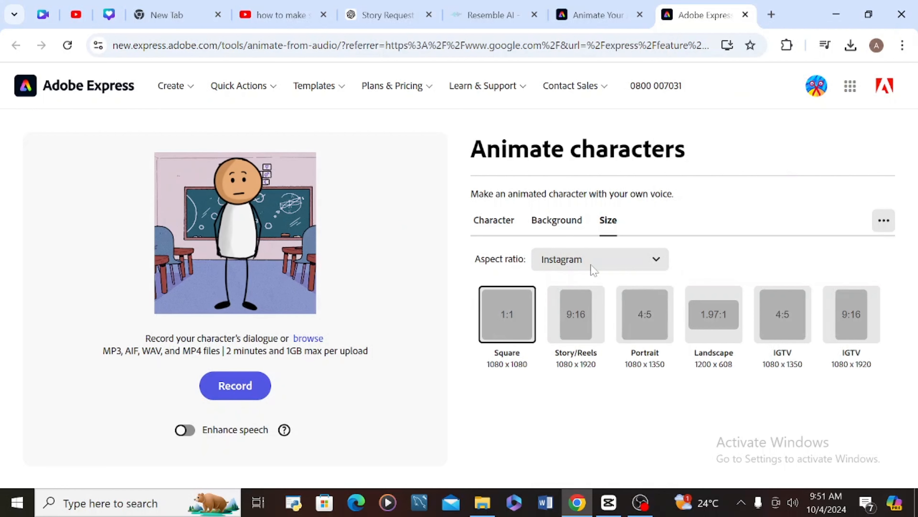
- Cycle the size presets through YouTube, Pinterest, Instagram and Facebook
click(665, 263)
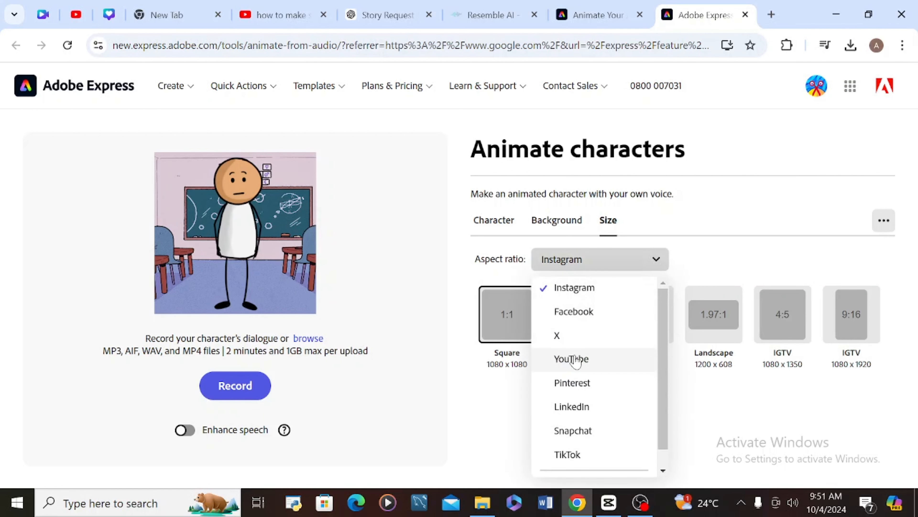
click(575, 360)
click(638, 258)
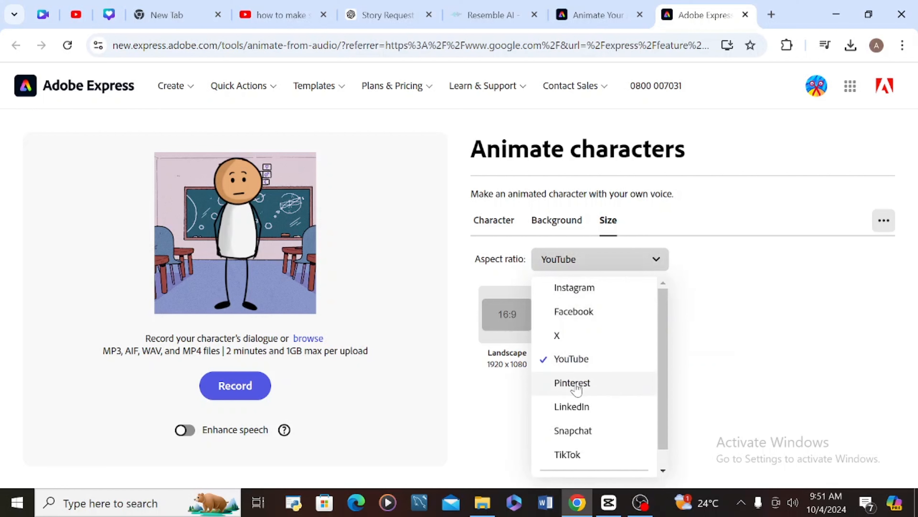
click(576, 384)
click(641, 268)
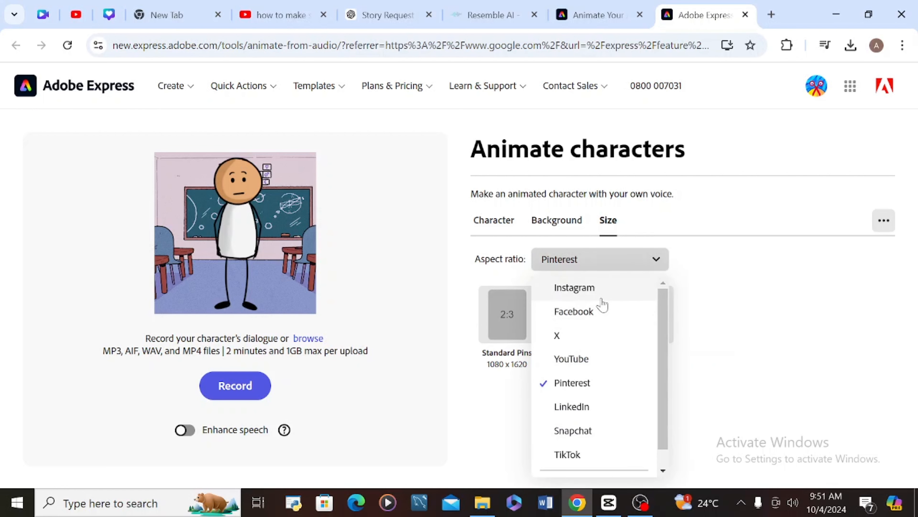
click(598, 299)
click(642, 258)
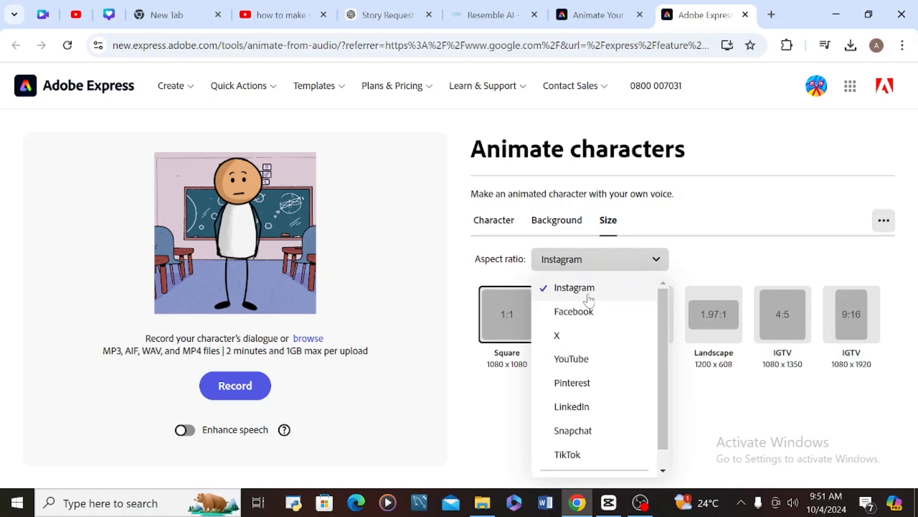
click(587, 310)
- Preview Facebook feed portrait and story sizes, settling on Facebook feed landscape 16:9
click(502, 311)
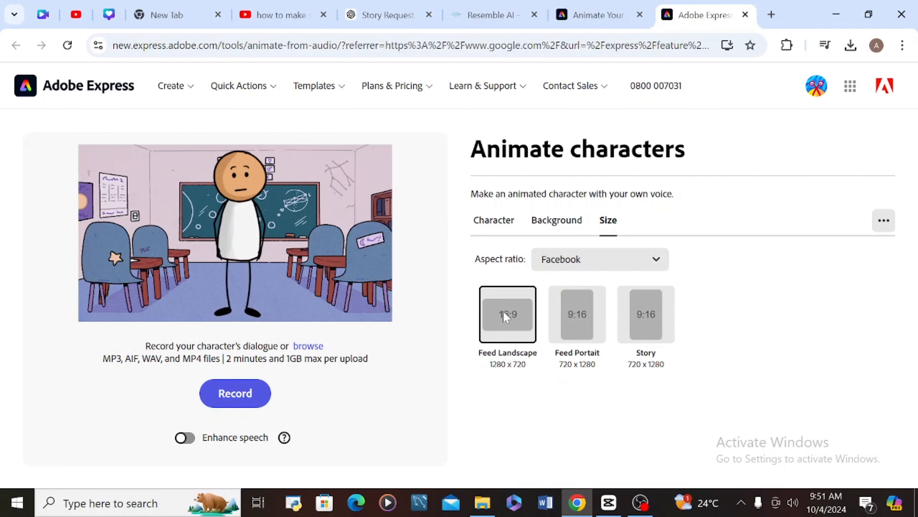
click(572, 314)
click(642, 315)
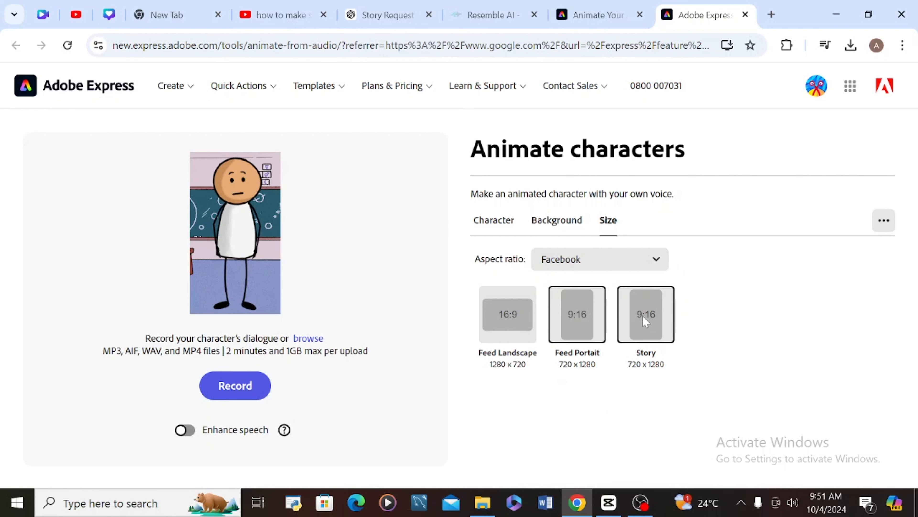
click(489, 324)
- Check Snapchat and TikTok presets, then choose YouTube Landscape 16:9 at 1920 x 1080
click(659, 266)
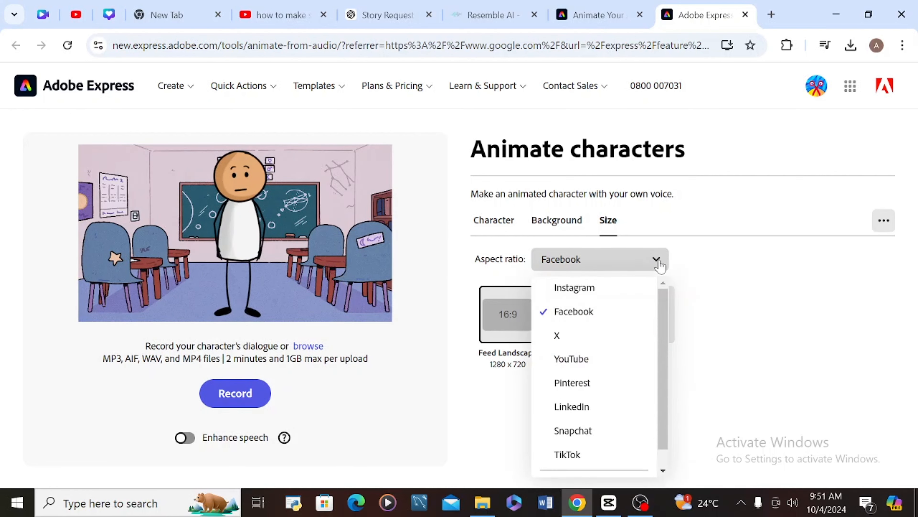
click(578, 431)
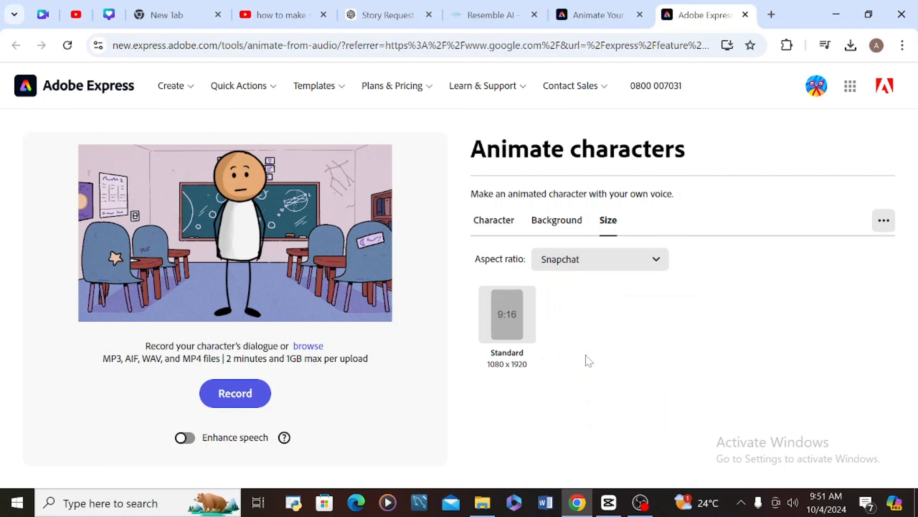
click(613, 267)
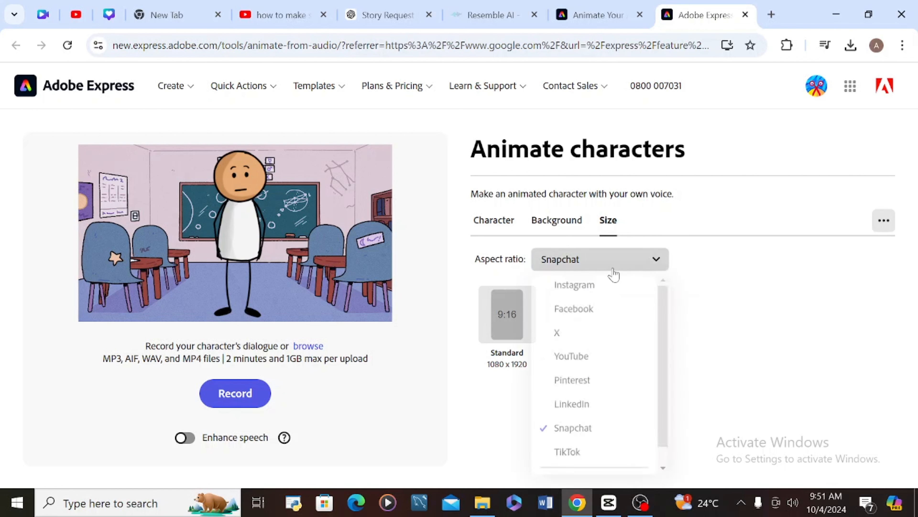
click(663, 471)
click(579, 434)
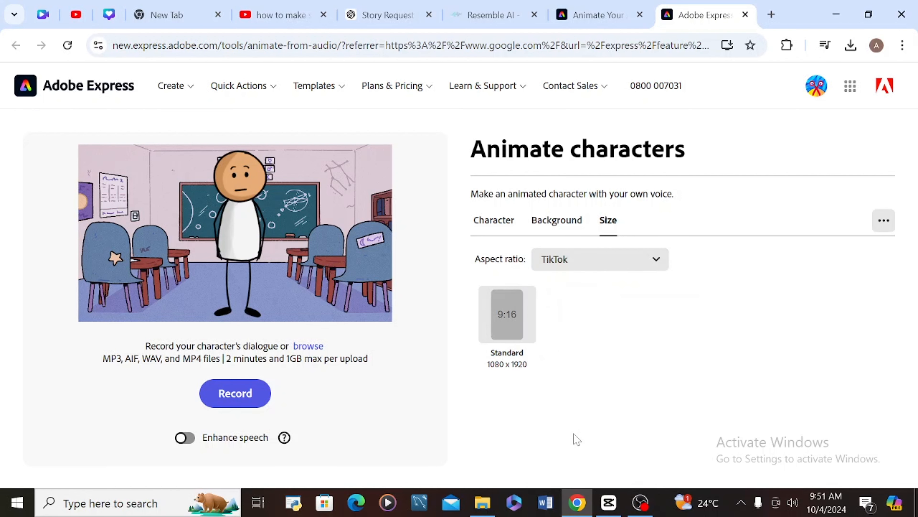
click(591, 267)
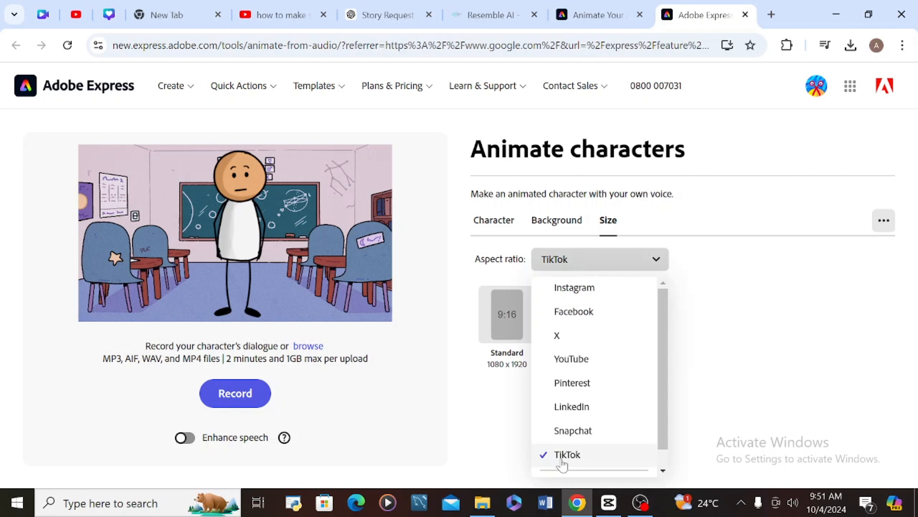
click(573, 455)
click(648, 268)
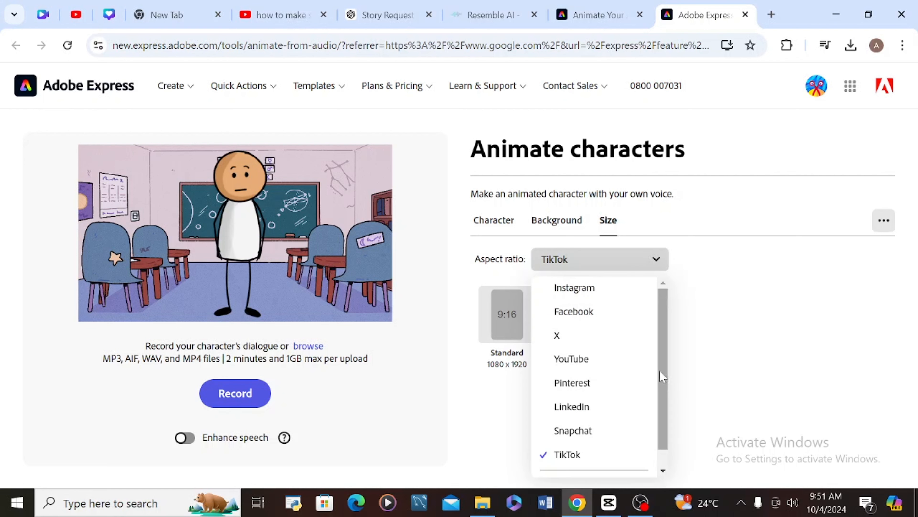
click(579, 360)
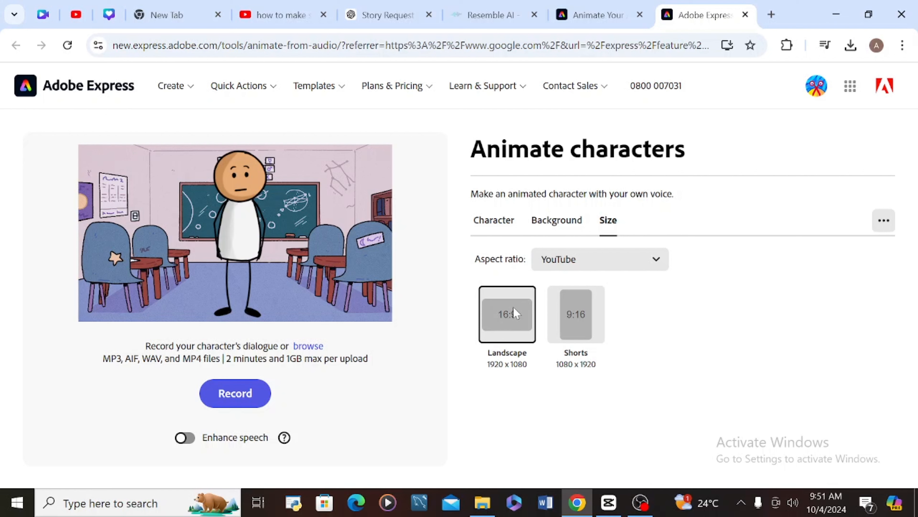
click(884, 220)
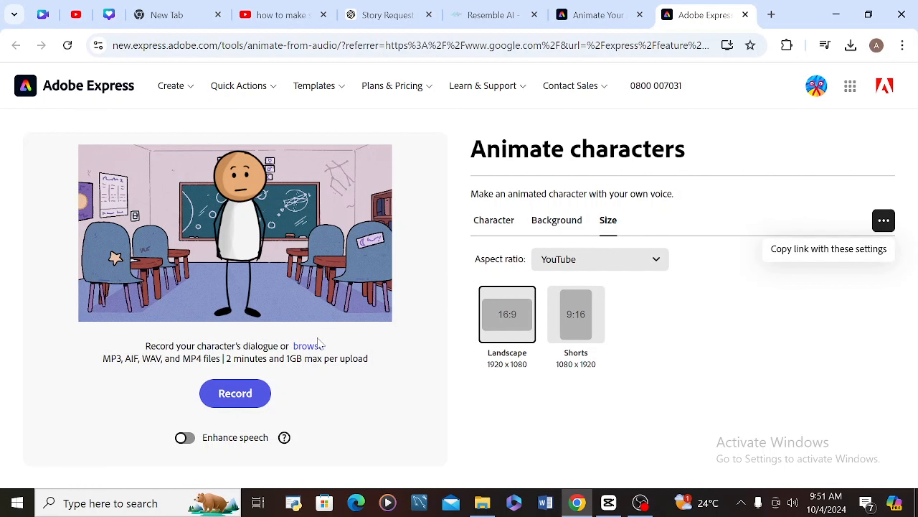
- Upload today's voice clip from Downloads to generate Sticky's 17.4 s lip-synced preview
click(308, 346)
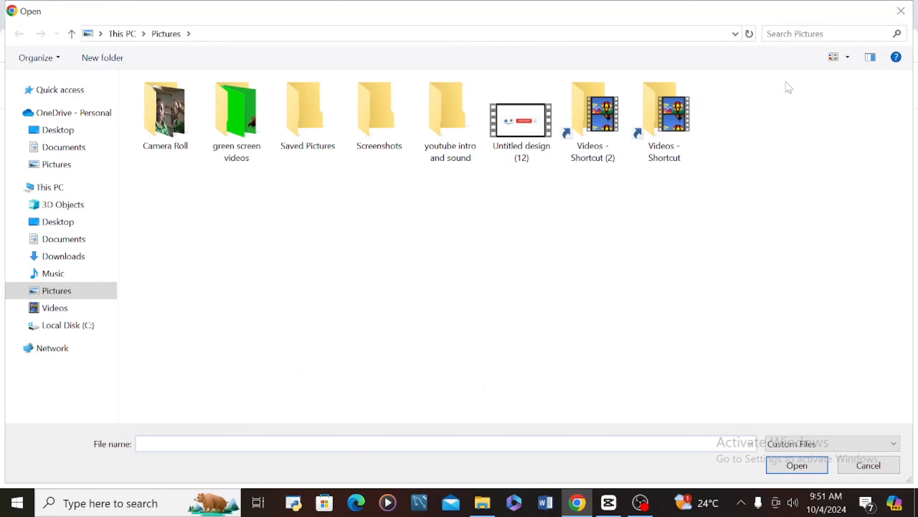
click(901, 11)
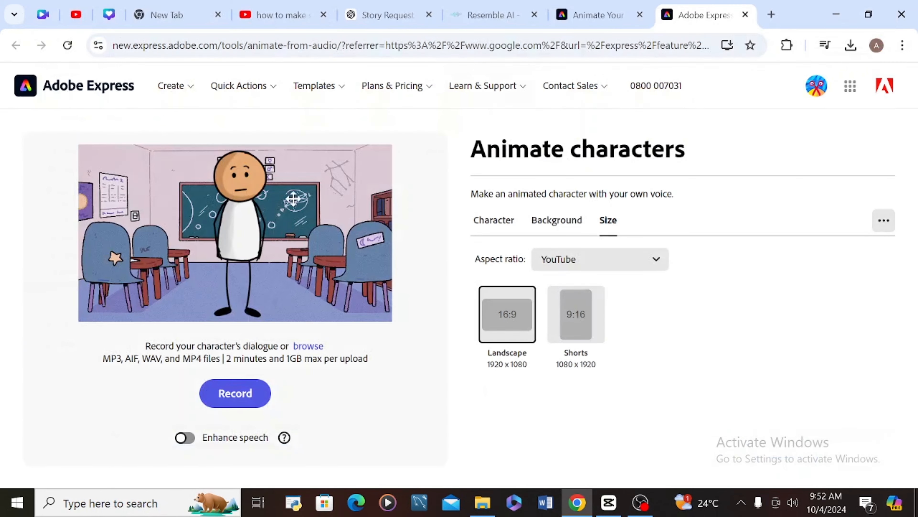
click(301, 346)
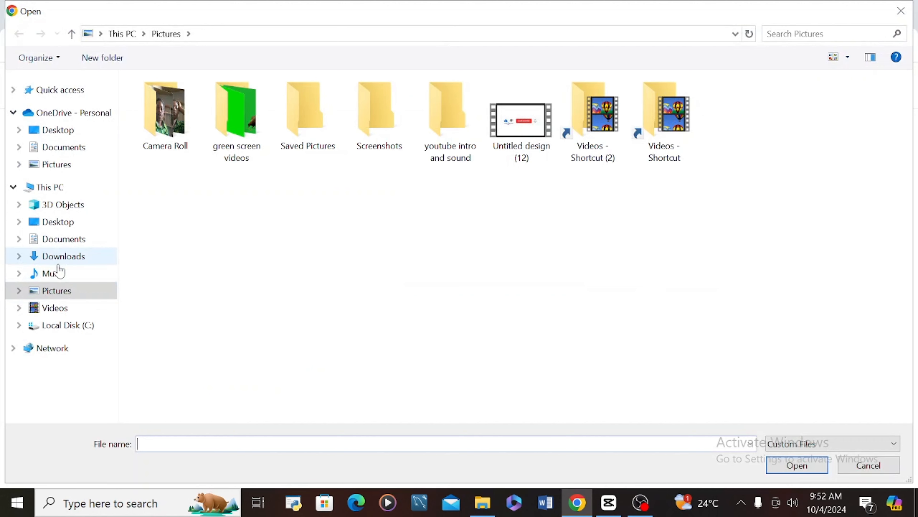
click(58, 256)
click(159, 129)
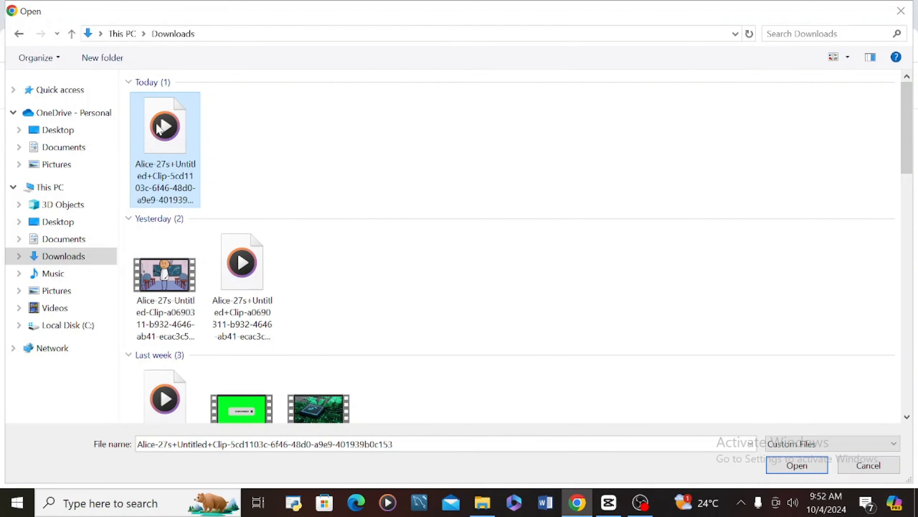
click(797, 465)
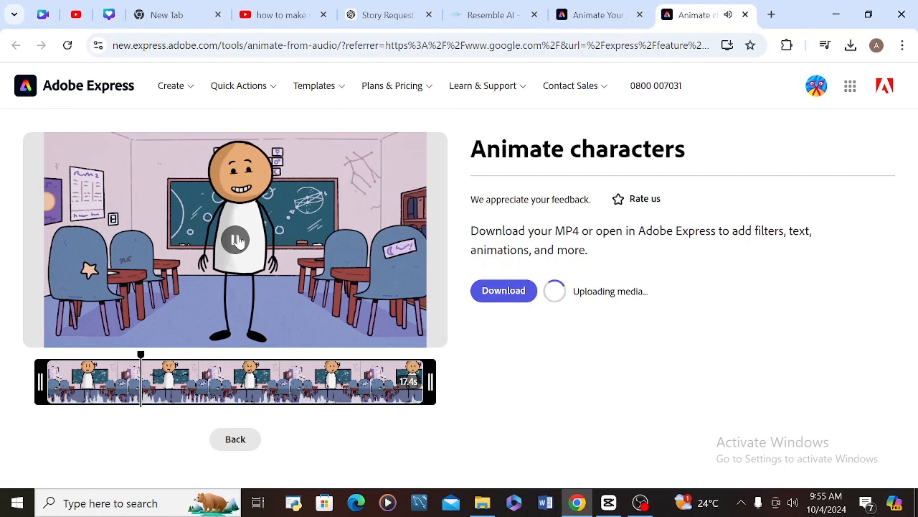
- Replay the lip-synced preview from the start, then download it as a 9.8 MB MP4
drag(173, 361, 14, 375)
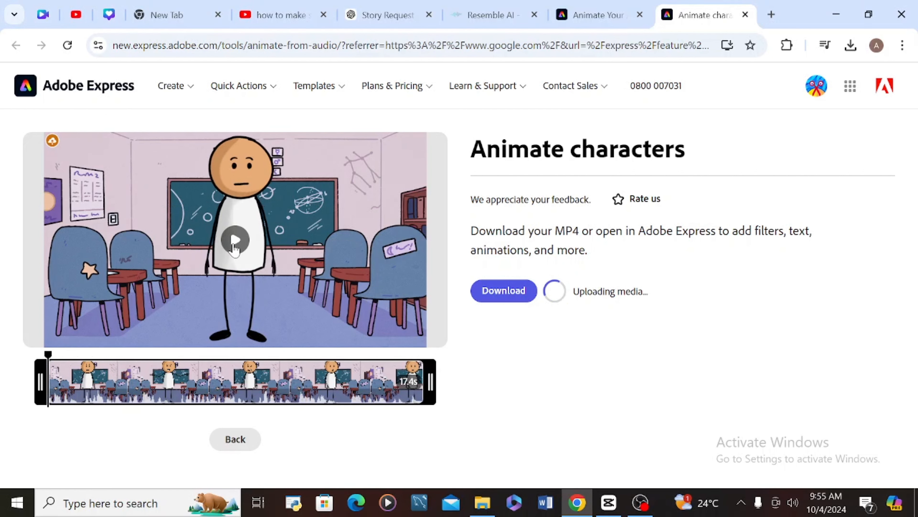
click(233, 245)
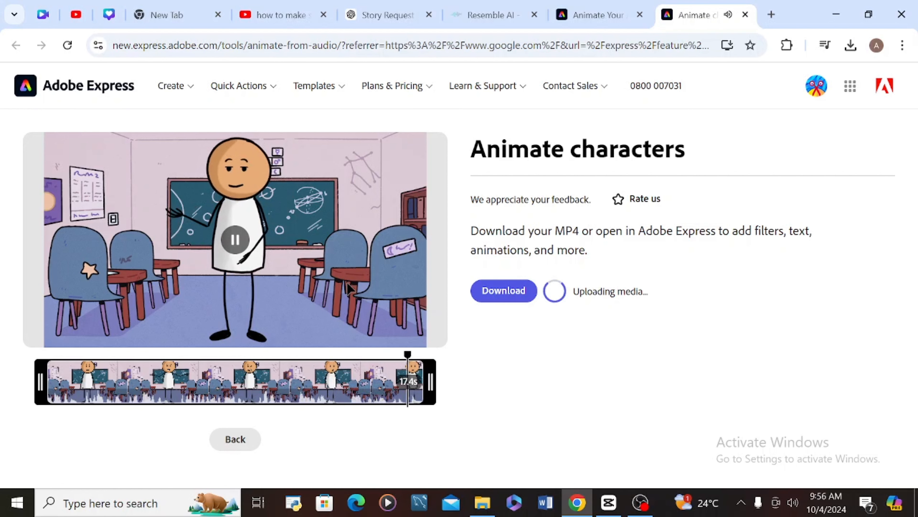
click(504, 294)
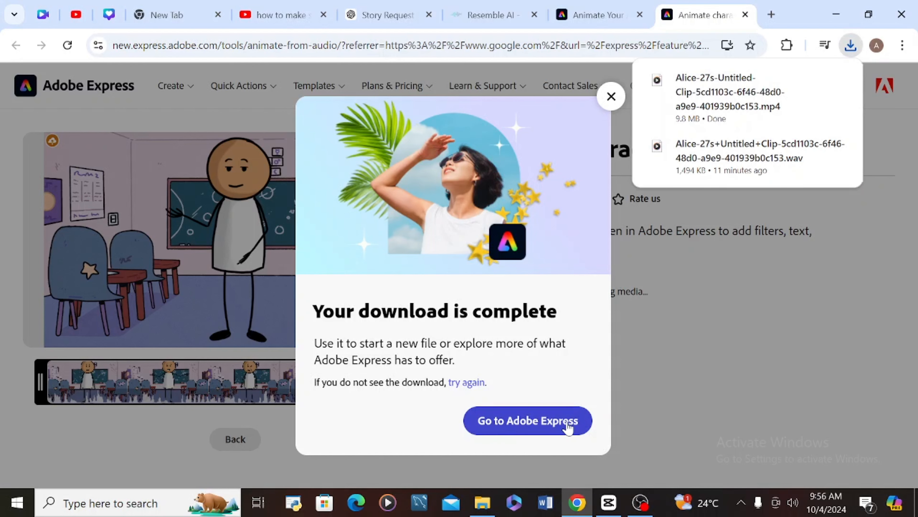
- Open Adobe Express from the download message, then return to the Animate characters tab
click(556, 427)
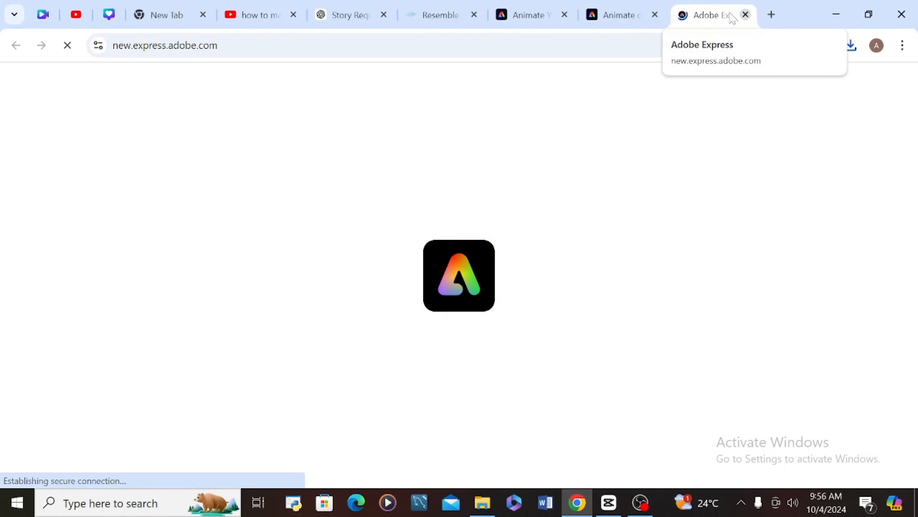
click(643, 8)
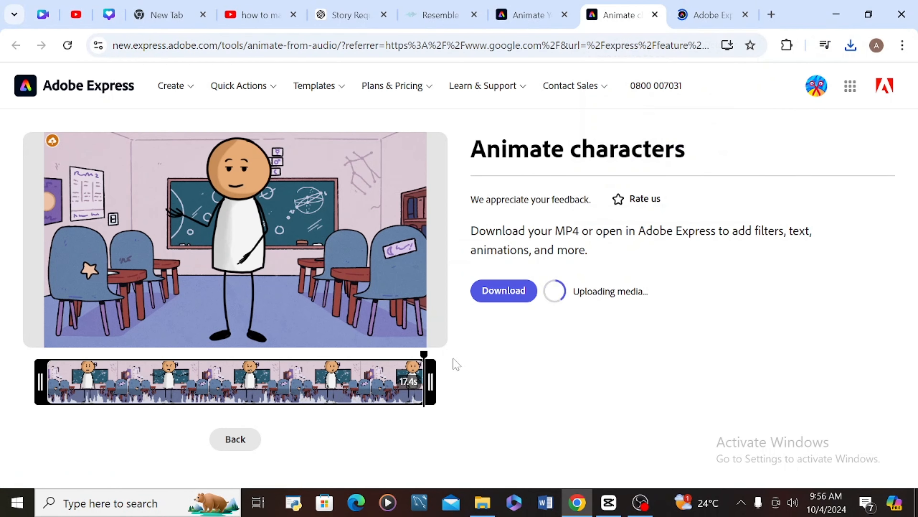
mouse_move(215, 304)
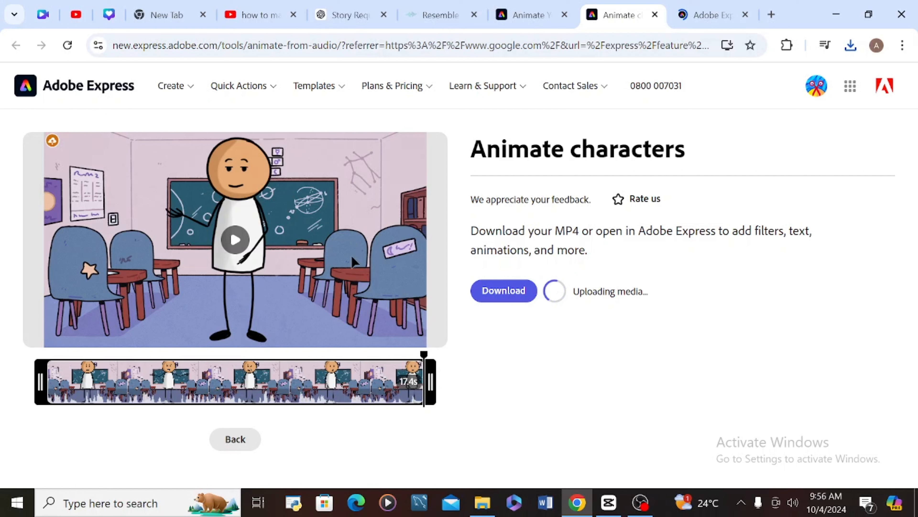